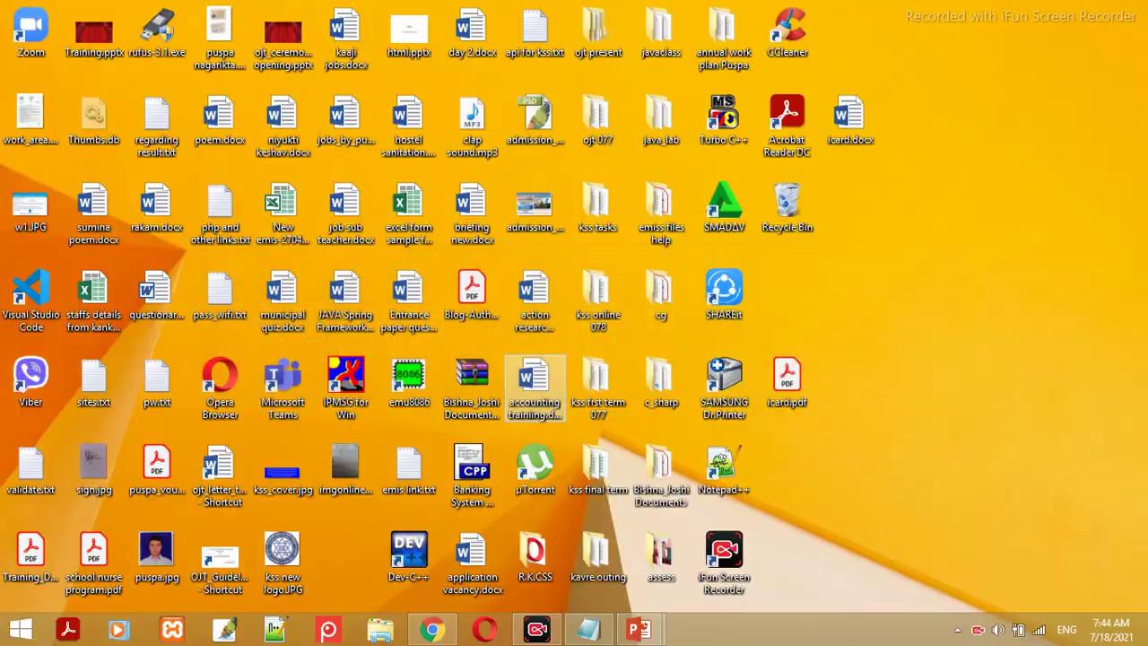
Switch to the Class 8 attendance spreadsheet in Chrome and look over the attendance entries under 1 Friday and 3 Sunday
{"action": "left_click", "coordinate": [432, 630]}
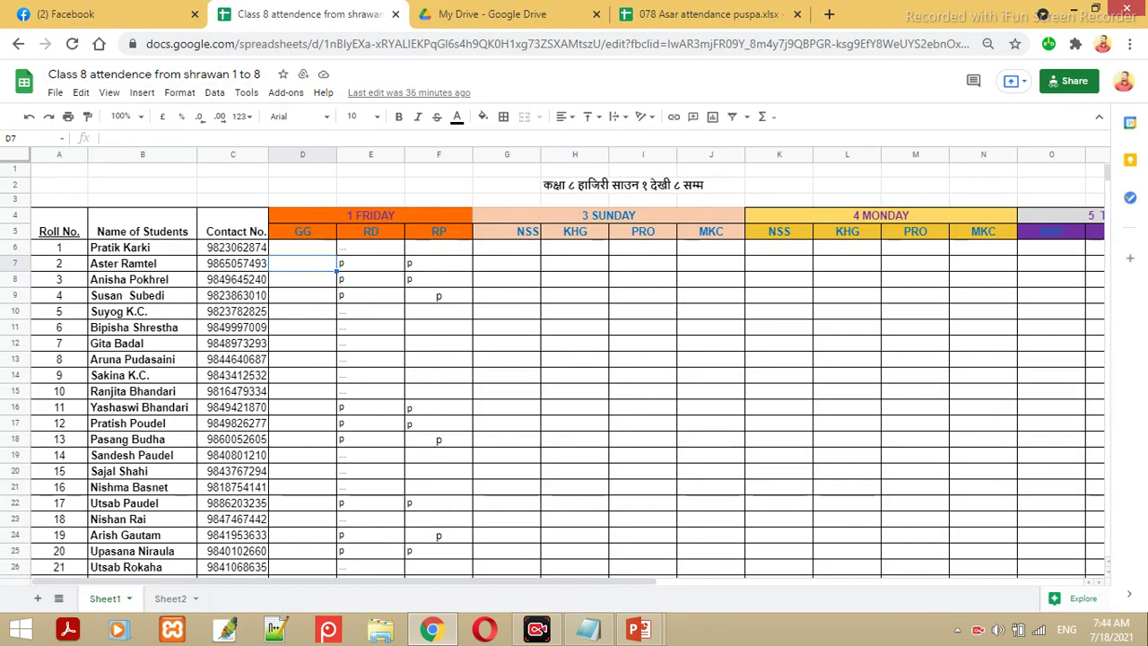
{"action": "left_click", "coordinate": [574, 295]}
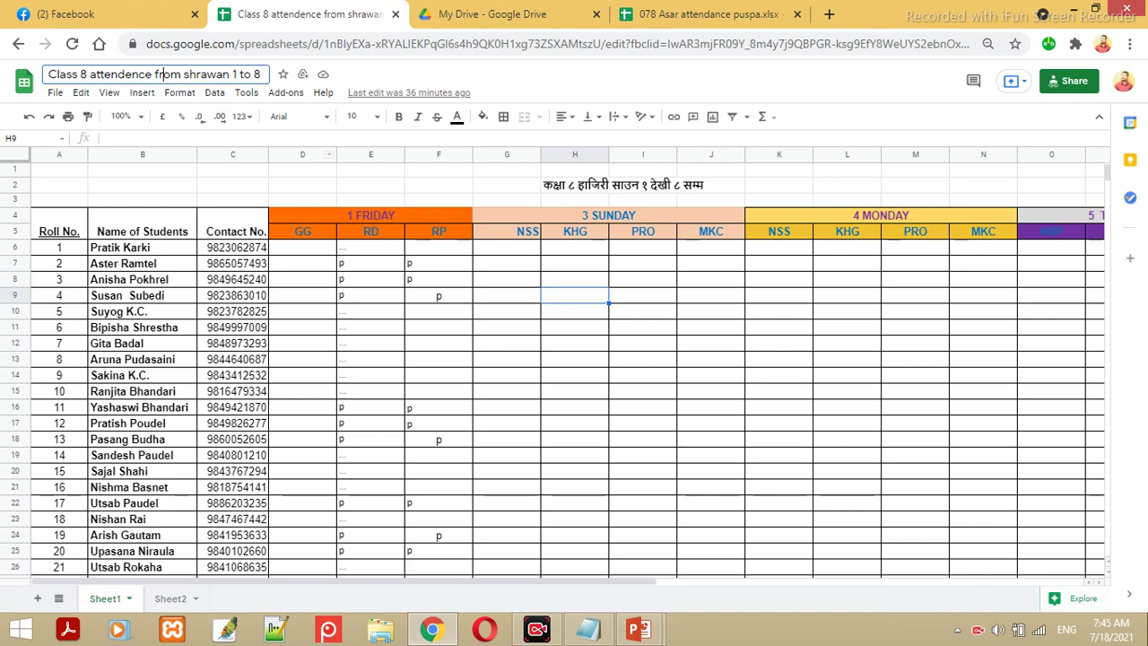
{"action": "left_click", "coordinate": [507, 279]}
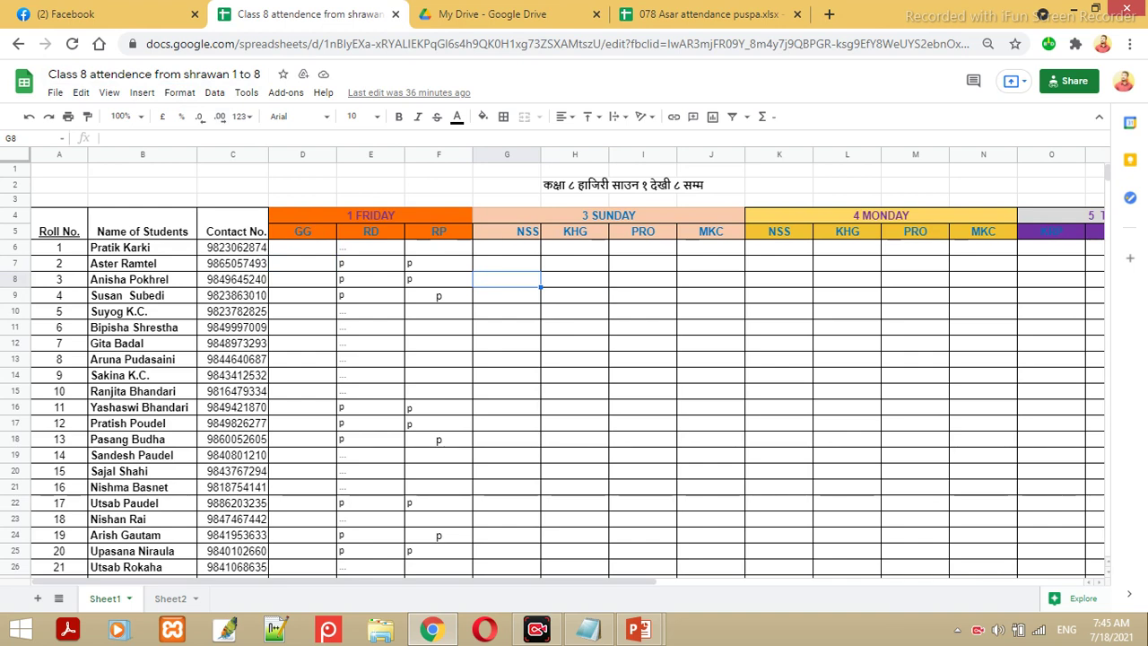
{"action": "left_click", "coordinate": [303, 247]}
{"action": "left_click", "coordinate": [370, 247]}
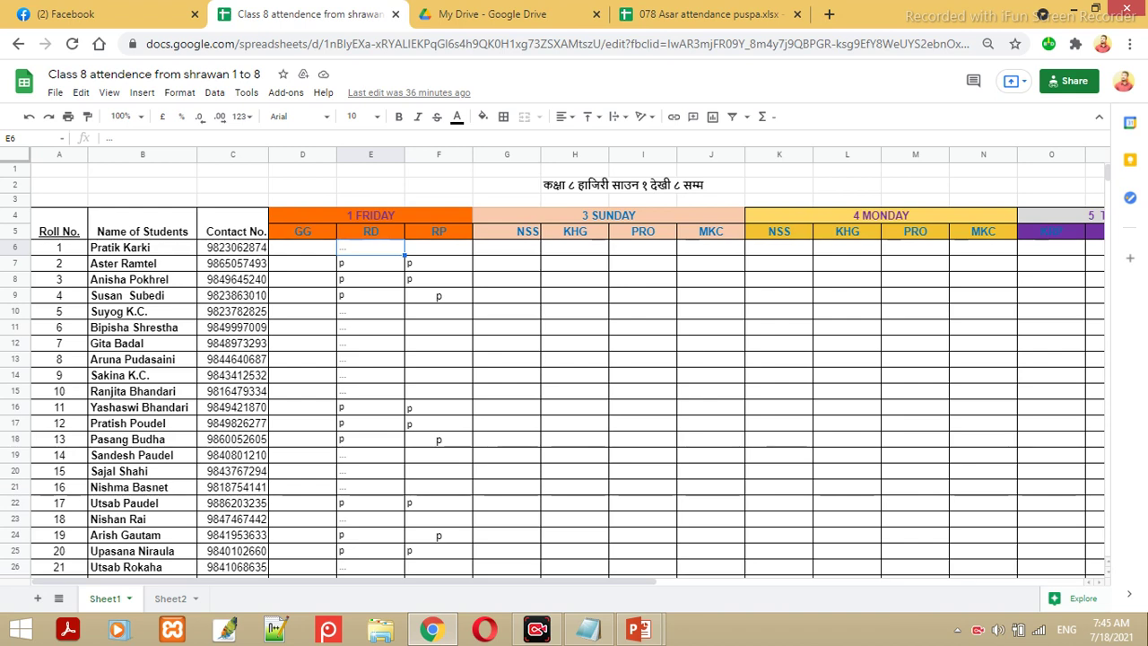
Examine the day and subject columns along row 8 through 8 Friday, and return to the roll number column
{"action": "left_click", "coordinate": [643, 278]}
{"action": "key", "text": "Right"}
{"action": "key", "text": "Right"}
{"action": "key", "text": "Right"}
{"action": "key", "text": "Right"}
{"action": "key", "text": "Right"}
{"action": "key", "text": "Right"}
{"action": "key", "text": "Right"}
{"action": "key", "text": "Right"}
{"action": "key", "text": "Right"}
{"action": "key", "text": "Right"}
{"action": "key", "text": "Right"}
{"action": "key", "text": "Right"}
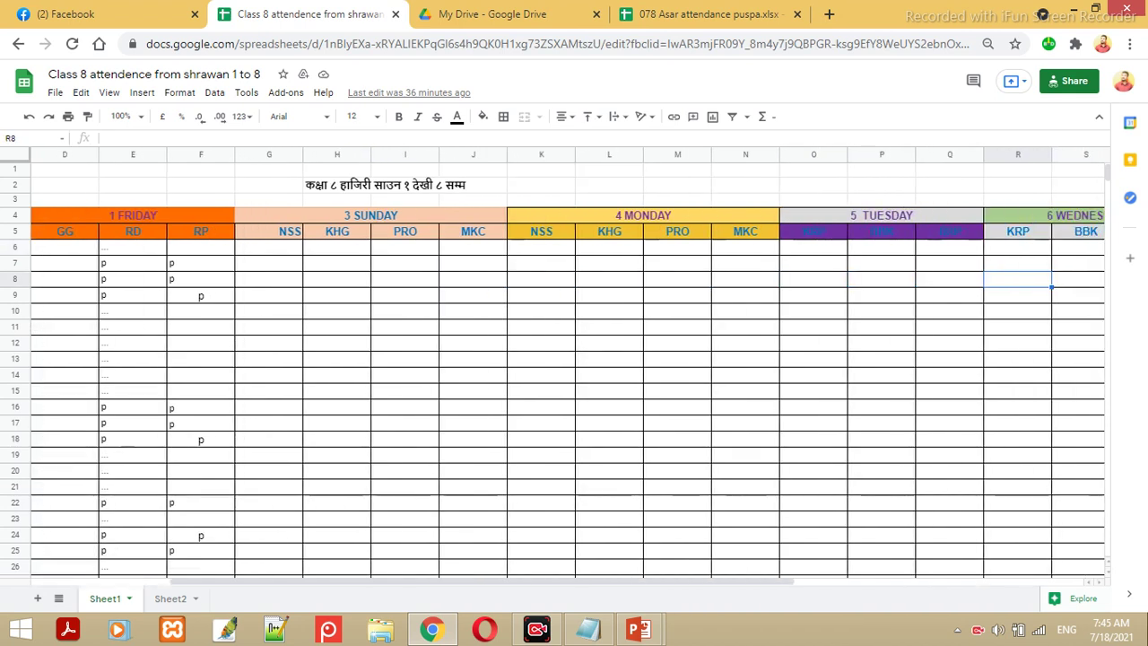
{"action": "key", "text": "Right"}
{"action": "key", "text": "Right"}
{"action": "key", "text": "Right"}
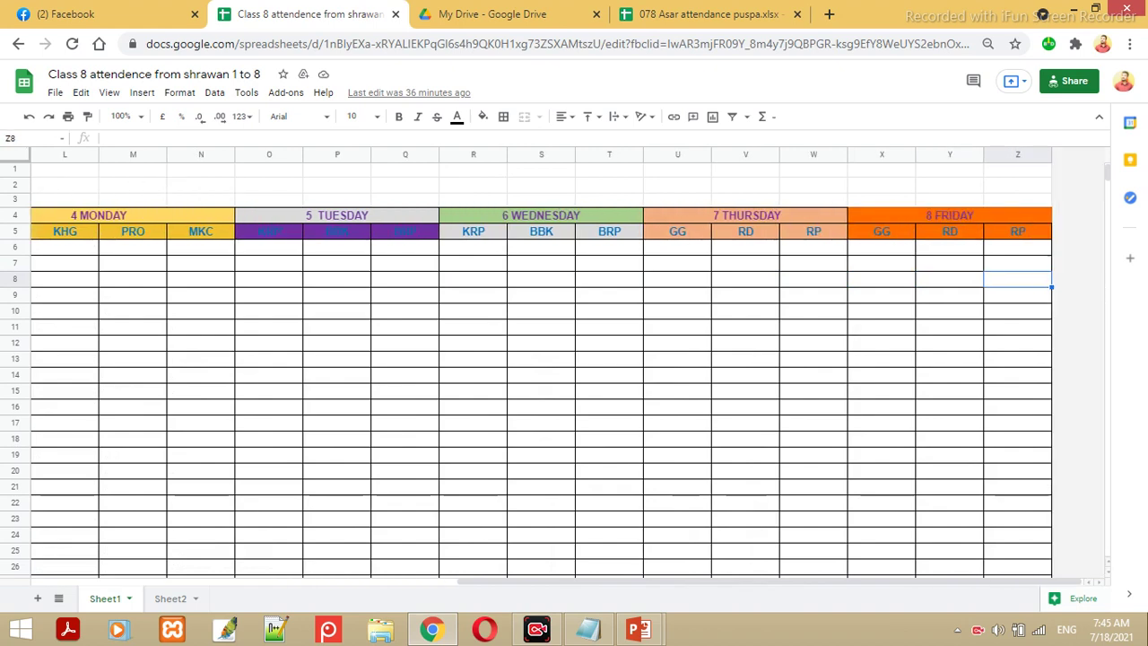
{"action": "key", "text": "Left"}
{"action": "key", "text": "Left"}
{"action": "key", "text": "Left"}
{"action": "key", "text": "Left"}
{"action": "key", "text": "Left"}
{"action": "key", "text": "Left"}
{"action": "key", "text": "Left"}
{"action": "key", "text": "Left"}
{"action": "key", "text": "Left"}
{"action": "key", "text": "Left"}
{"action": "key", "text": "Left"}
{"action": "key", "text": "Left"}
{"action": "key", "text": "Left"}
{"action": "key", "text": "Left"}
{"action": "key", "text": "Left"}
{"action": "key", "text": "Left"}
{"action": "key", "text": "Left"}
{"action": "key", "text": "Left"}
{"action": "key", "text": "Left"}
{"action": "key", "text": "Left"}
{"action": "key", "text": "Left"}
{"action": "key", "text": "Left"}
{"action": "key", "text": "Left"}
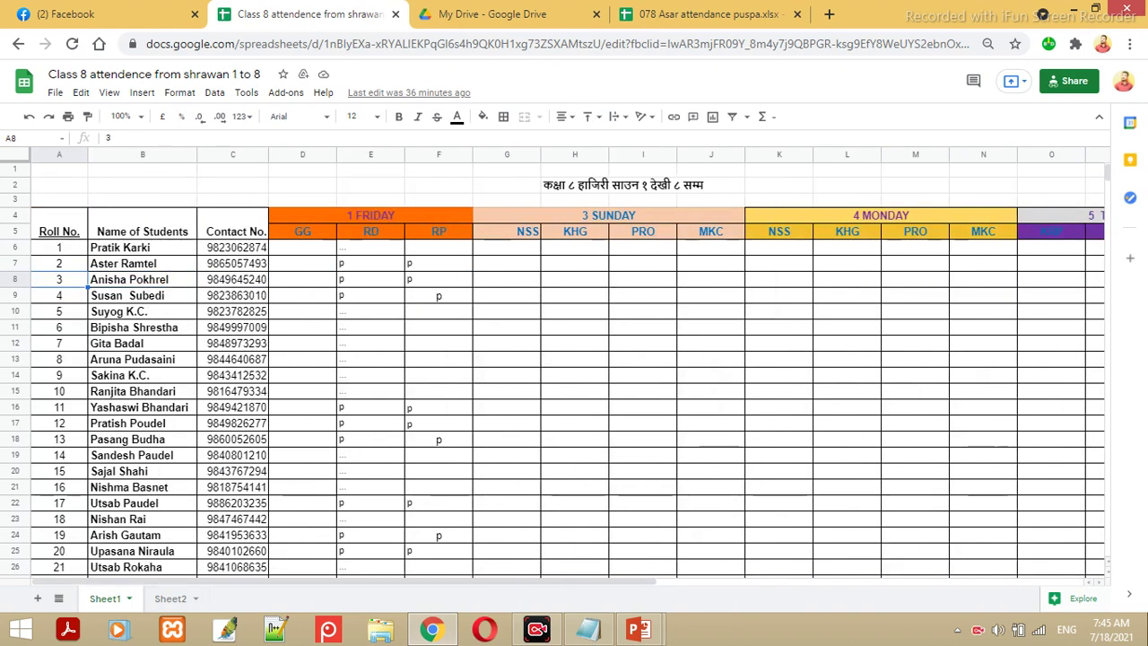
Rename Sheet1 as "first week shrawan"
{"action": "left_click", "coordinate": [129, 599]}
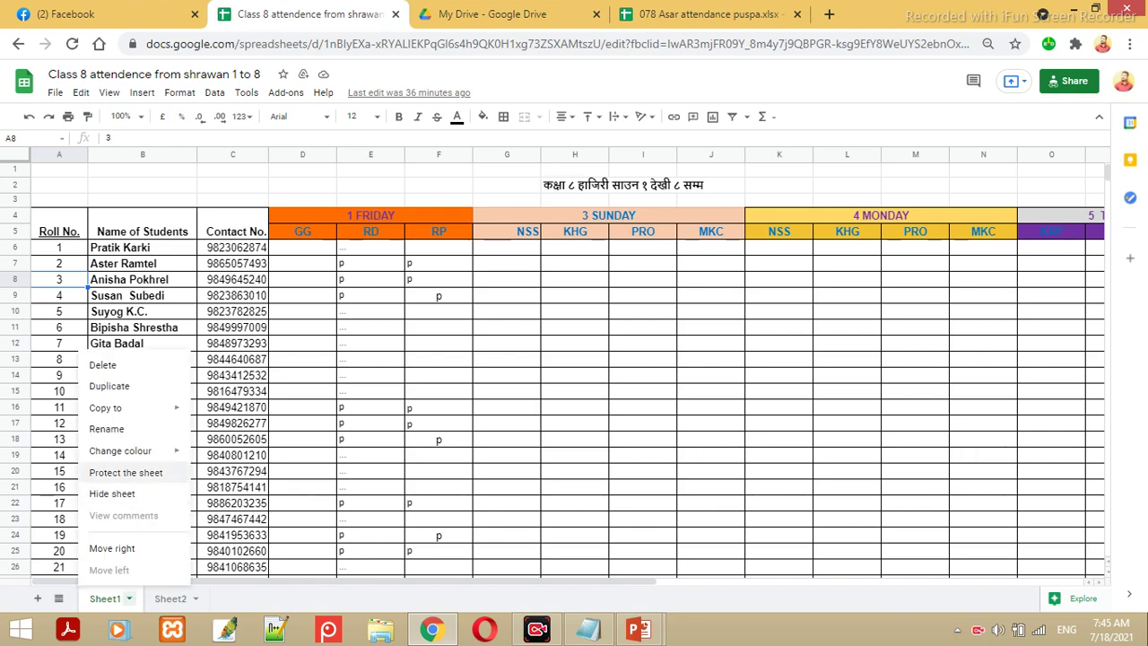
{"action": "left_click", "coordinate": [107, 429]}
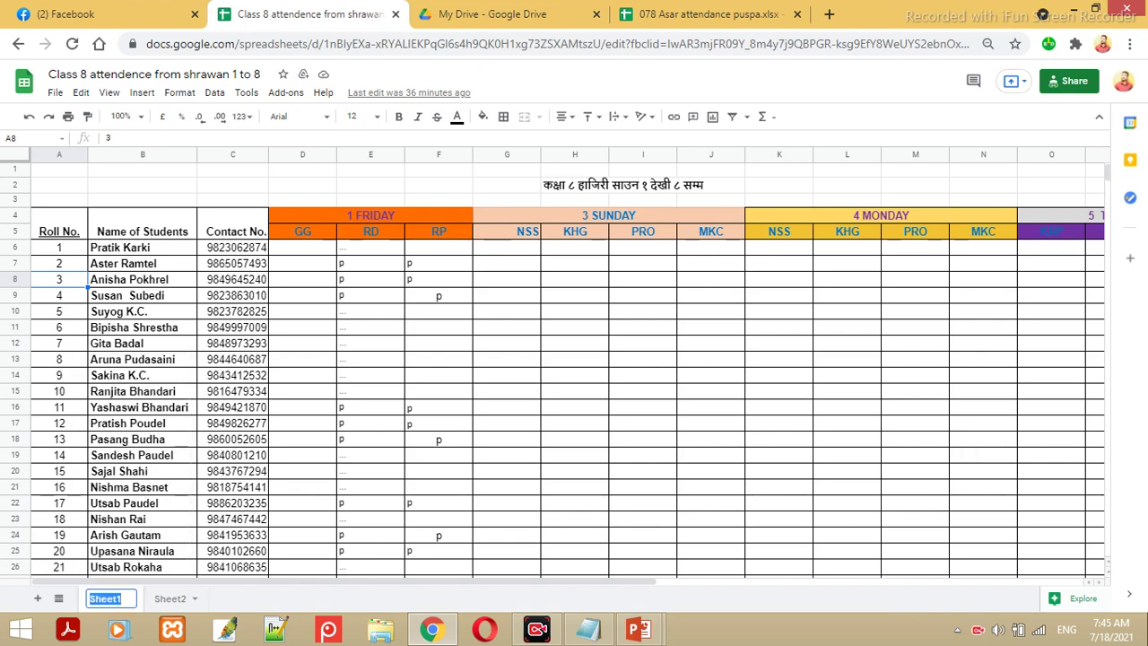
{"action": "type", "text": "firs"}
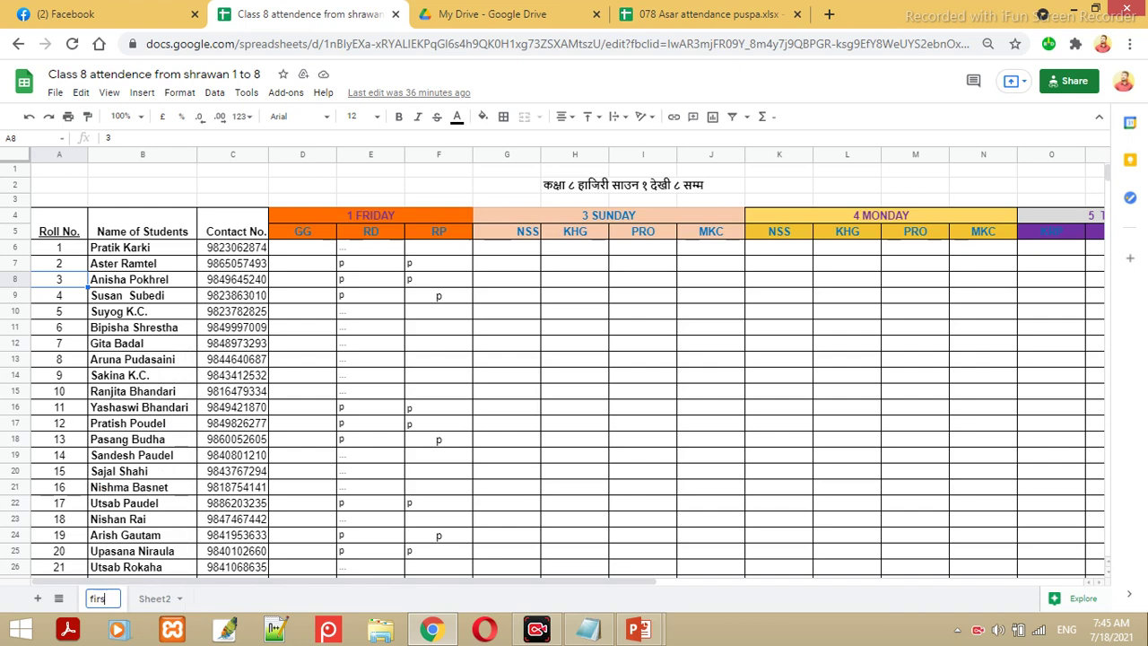
{"action": "type", "text": "t week shra"}
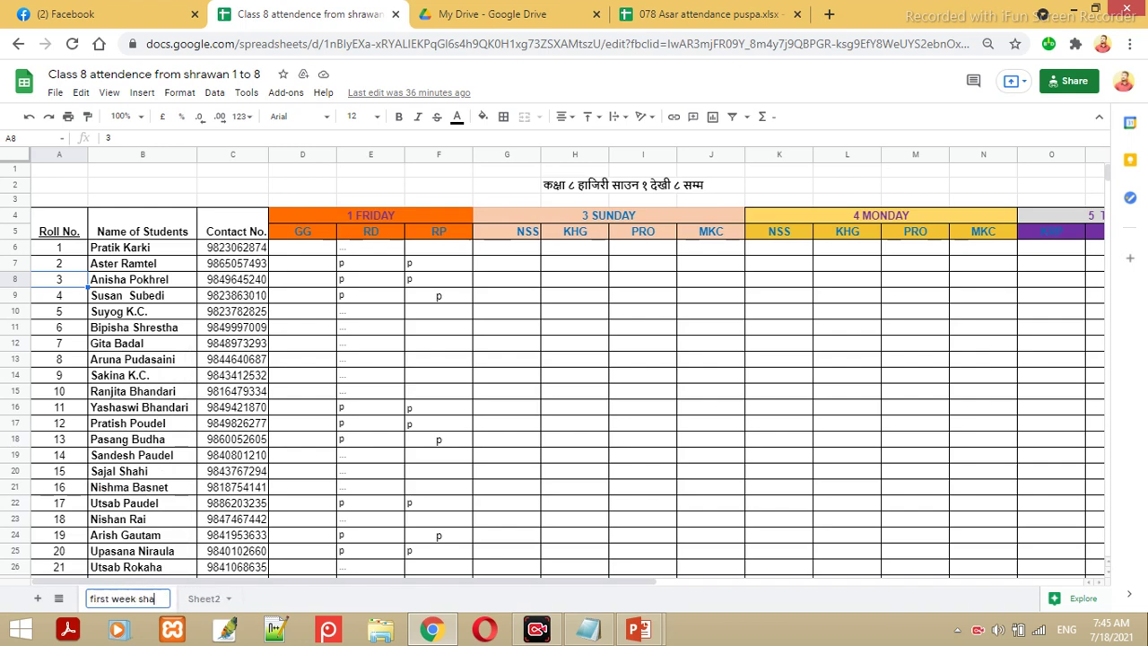
{"action": "type", "text": "wan"}
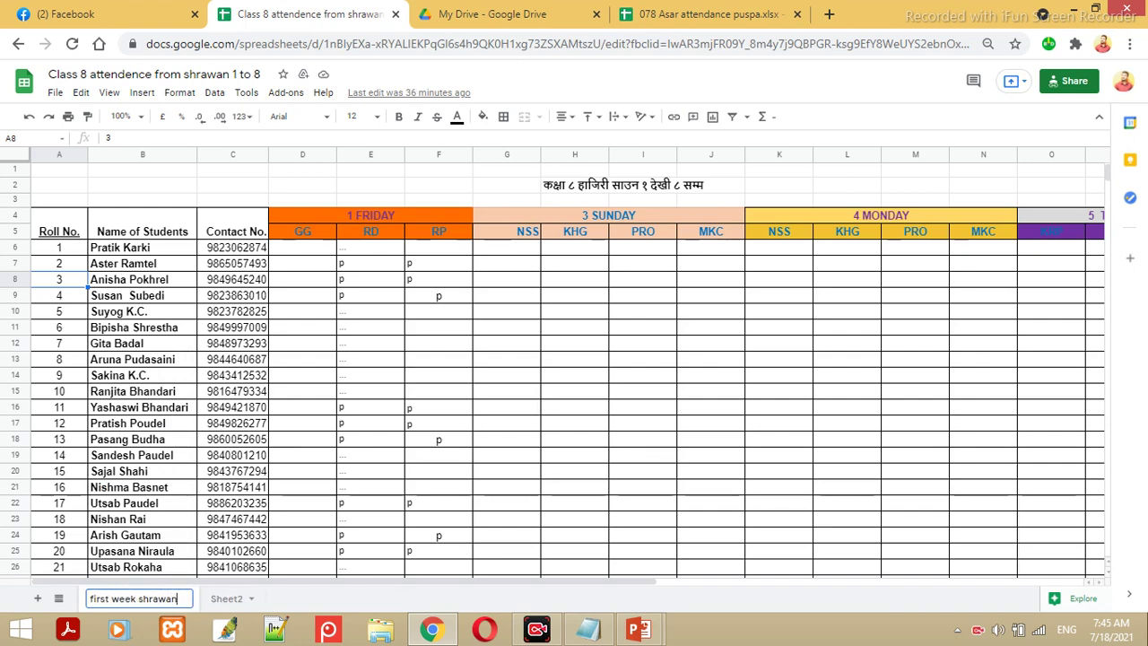
{"action": "key", "text": "Return"}
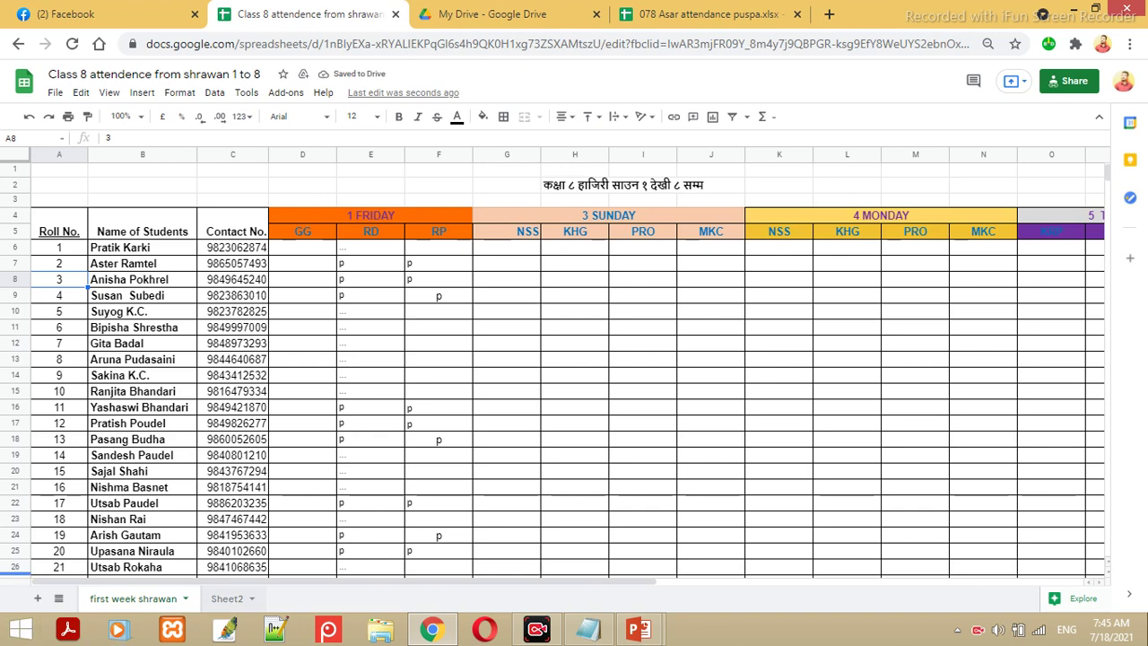
Add a blank sheet directly after the first week shrawan sheet, look at Sheet2's student list, and return to first week shrawan
{"action": "left_click", "coordinate": [226, 598]}
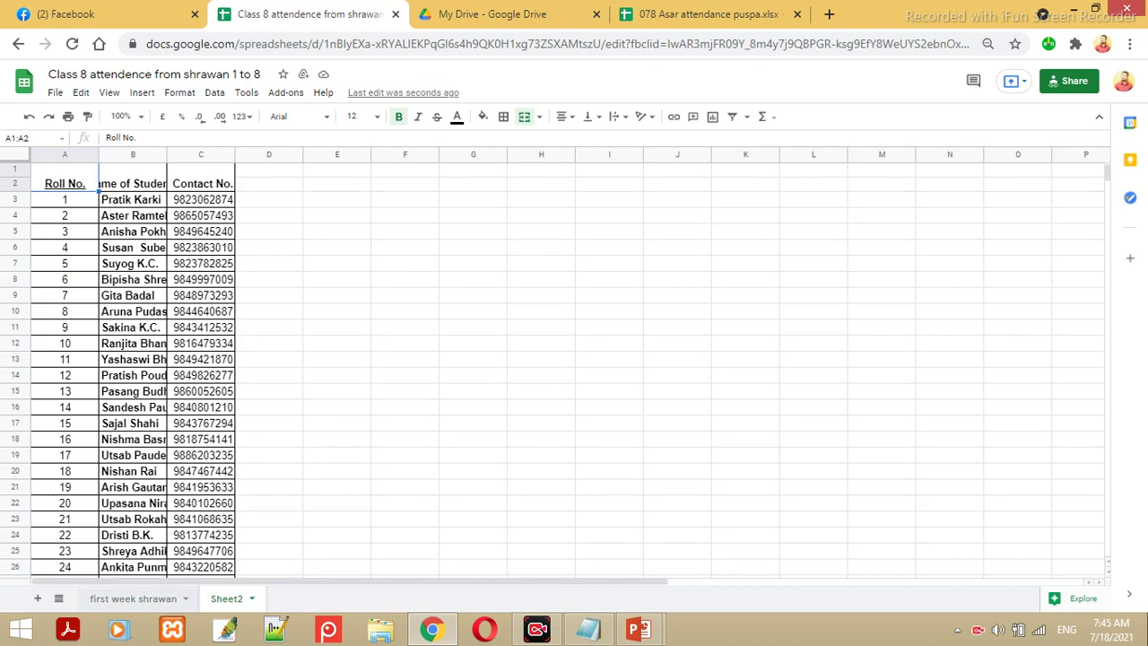
{"action": "key", "text": "ctrl+shift+Page_Up"}
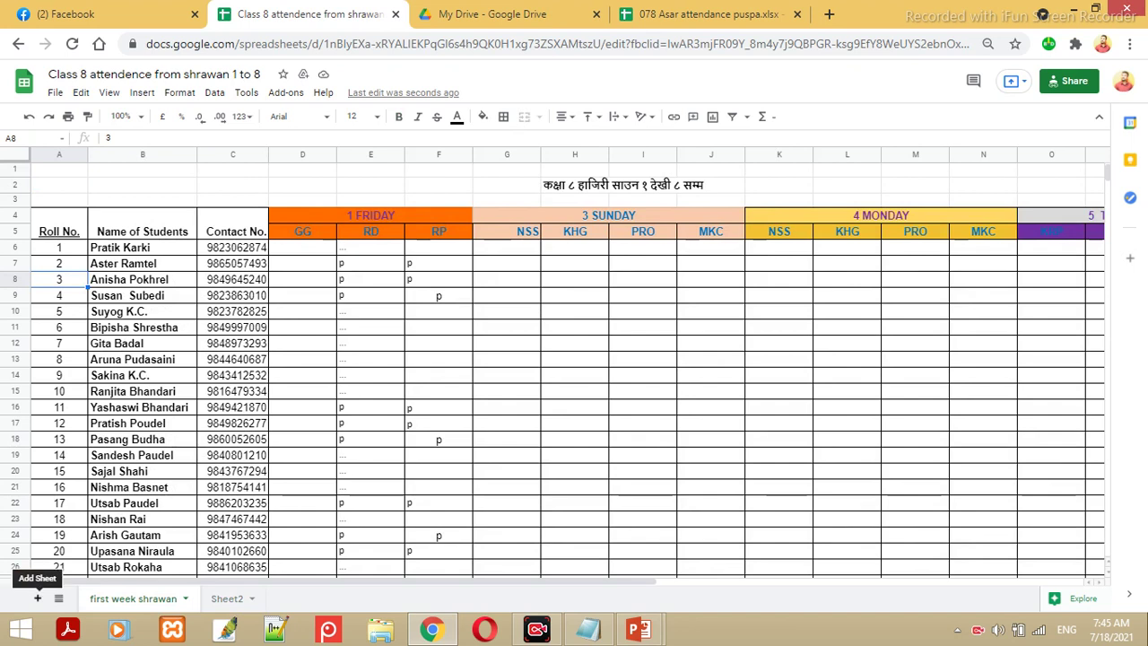
{"action": "left_click", "coordinate": [38, 598]}
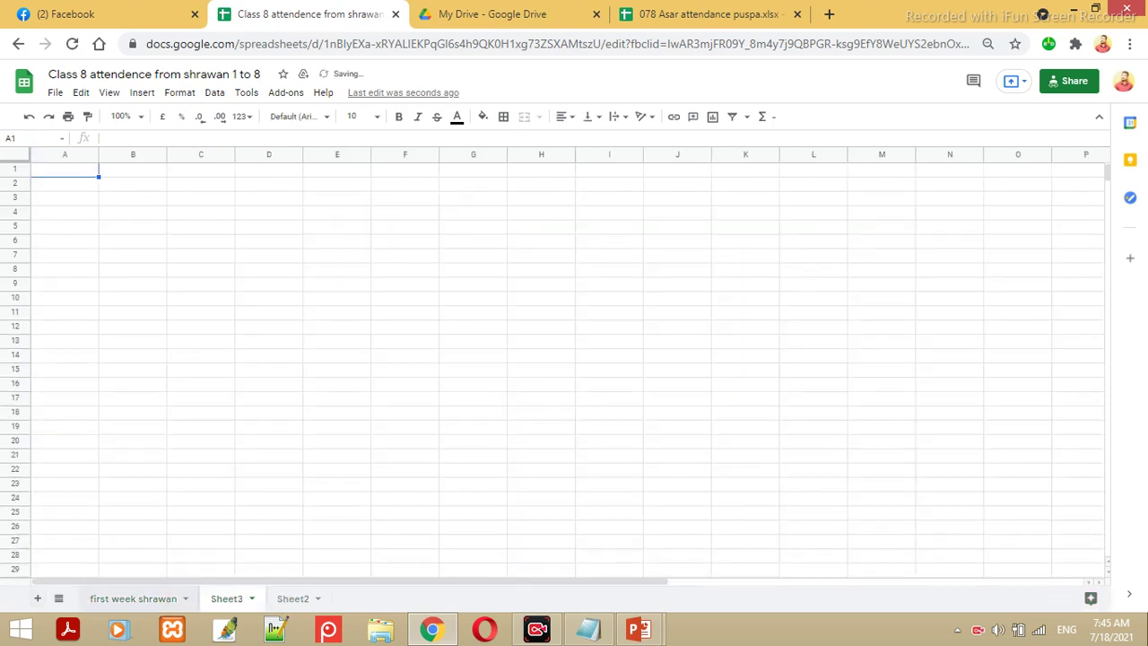
{"action": "key", "text": "ctrl+shift+Page_Down"}
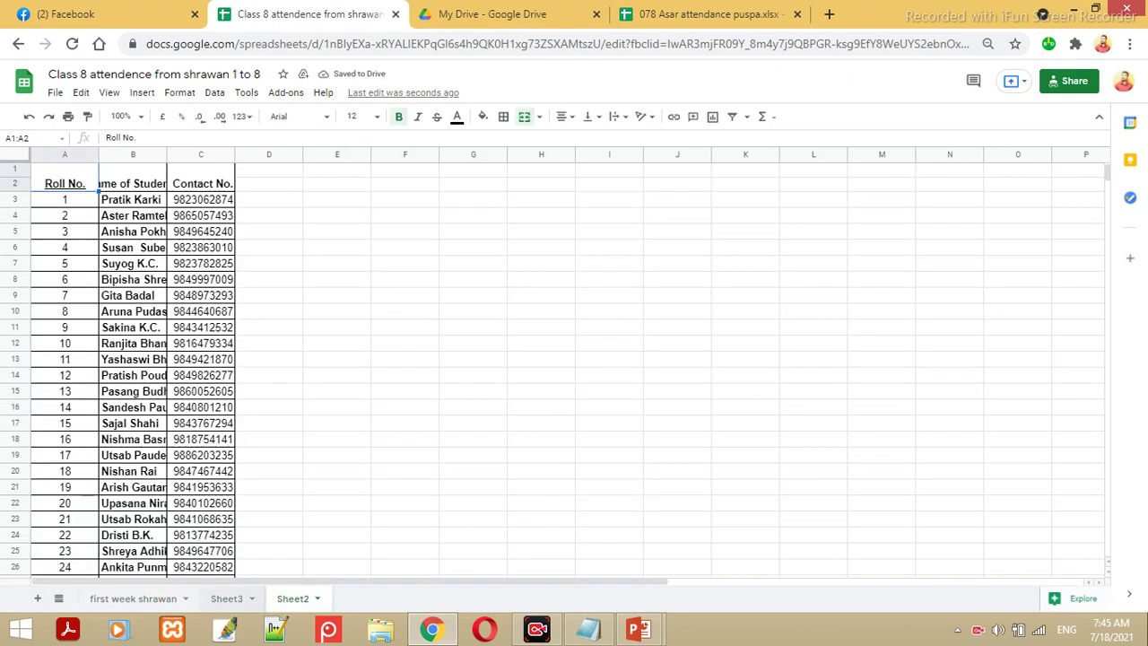
{"action": "left_click", "coordinate": [133, 598]}
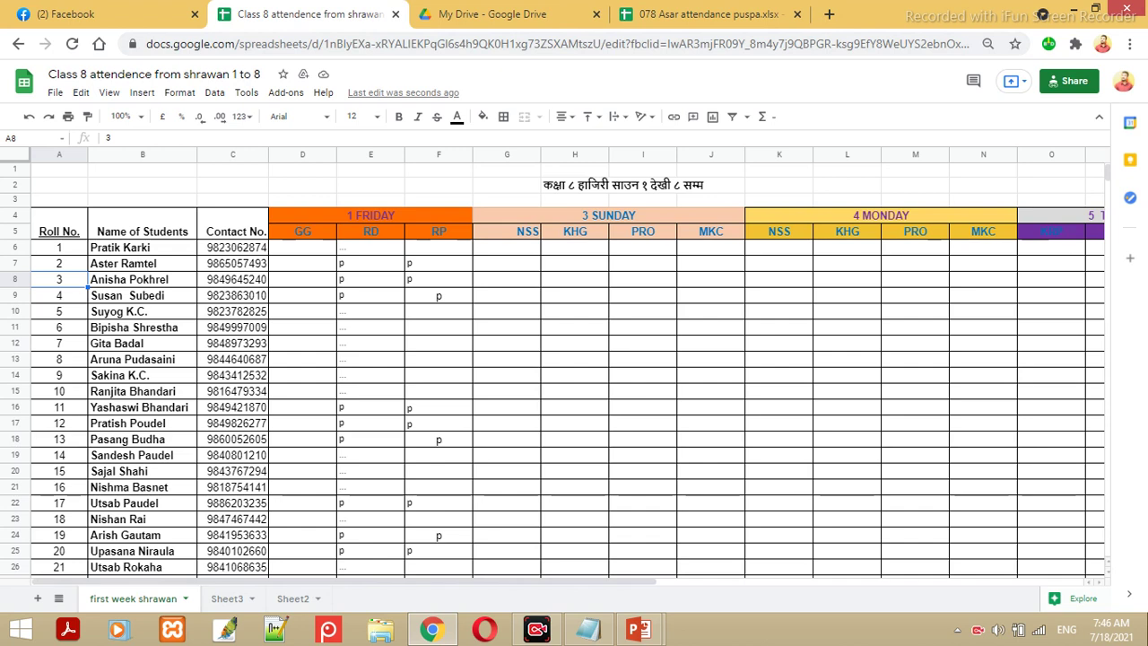
Check whether the student names remain in view while moving along row 12 to the last day and back to column A
{"action": "left_click", "coordinate": [507, 344]}
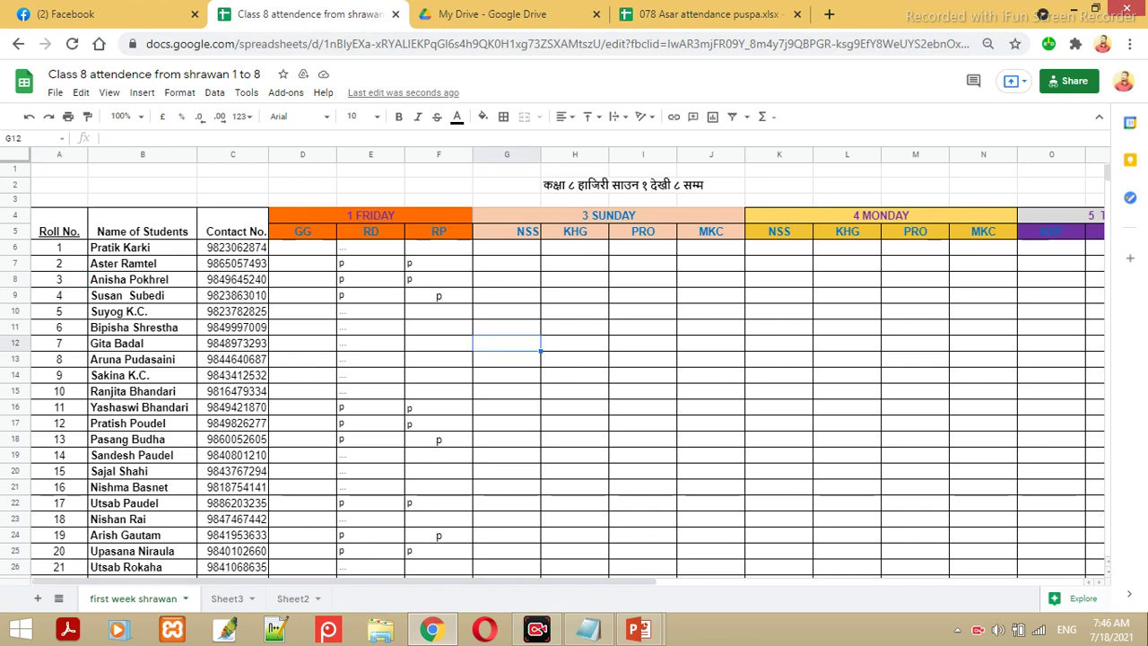
{"action": "key", "text": "Right"}
{"action": "key", "text": "Right"}
{"action": "key", "text": "Right"}
{"action": "key", "text": "Right"}
{"action": "key", "text": "Right"}
{"action": "key", "text": "Right"}
{"action": "key", "text": "Right"}
{"action": "key", "text": "Right"}
{"action": "key", "text": "Right"}
{"action": "key", "text": "Right"}
{"action": "key", "text": "Right"}
{"action": "key", "text": "Right"}
{"action": "key", "text": "Right"}
{"action": "key", "text": "Right"}
{"action": "key", "text": "Right"}
{"action": "key", "text": "Right"}
{"action": "key", "text": "Right"}
{"action": "key", "text": "Right"}
{"action": "key", "text": "Right"}
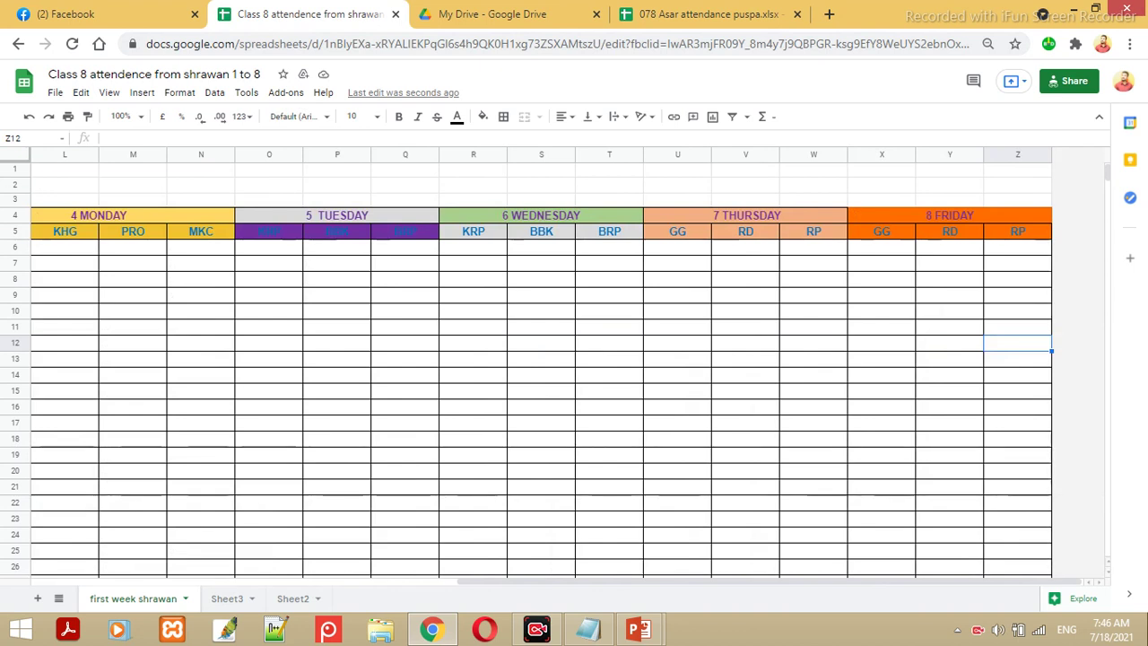
{"action": "key", "text": "Left"}
{"action": "key", "text": "Left"}
{"action": "key", "text": "Left"}
{"action": "key", "text": "Left"}
{"action": "key", "text": "Left"}
{"action": "key", "text": "Left"}
{"action": "key", "text": "Left"}
{"action": "key", "text": "Left"}
{"action": "key", "text": "Left"}
{"action": "key", "text": "Left"}
{"action": "key", "text": "Left"}
{"action": "key", "text": "Left"}
{"action": "key", "text": "Left"}
{"action": "key", "text": "Left"}
{"action": "key", "text": "Left"}
{"action": "key", "text": "Left"}
{"action": "key", "text": "Left"}
{"action": "key", "text": "Left"}
{"action": "key", "text": "Left"}
{"action": "key", "text": "Left"}
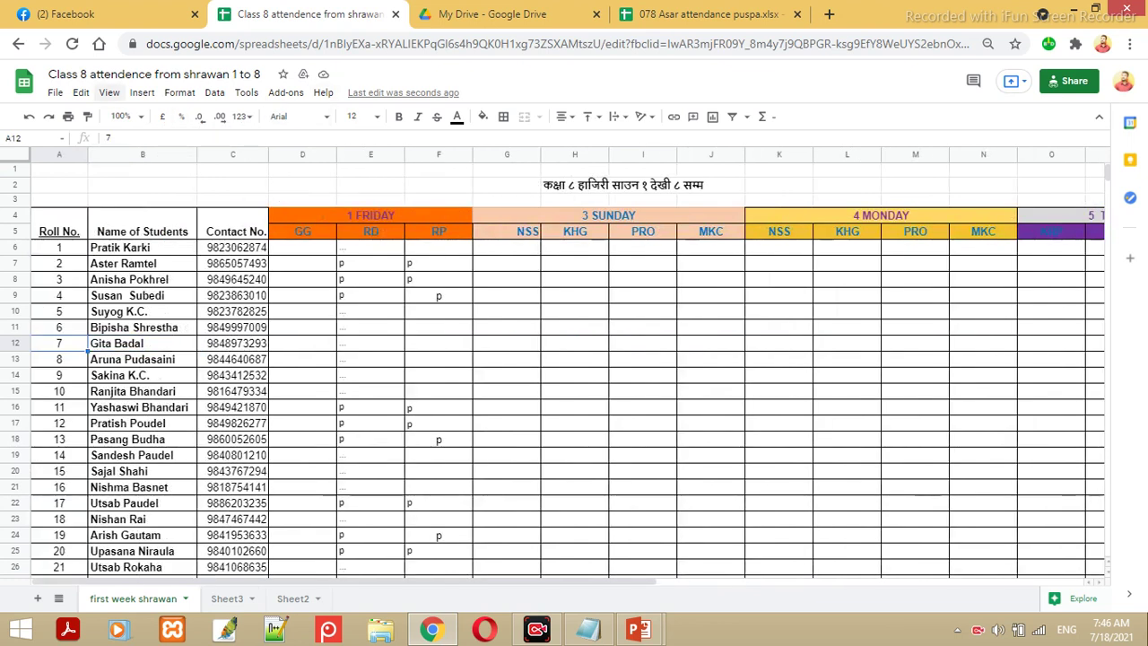
Try to freeze the columns up to the current column A
{"action": "left_click", "coordinate": [109, 93]}
{"action": "mouse_move", "coordinate": [134, 117]}
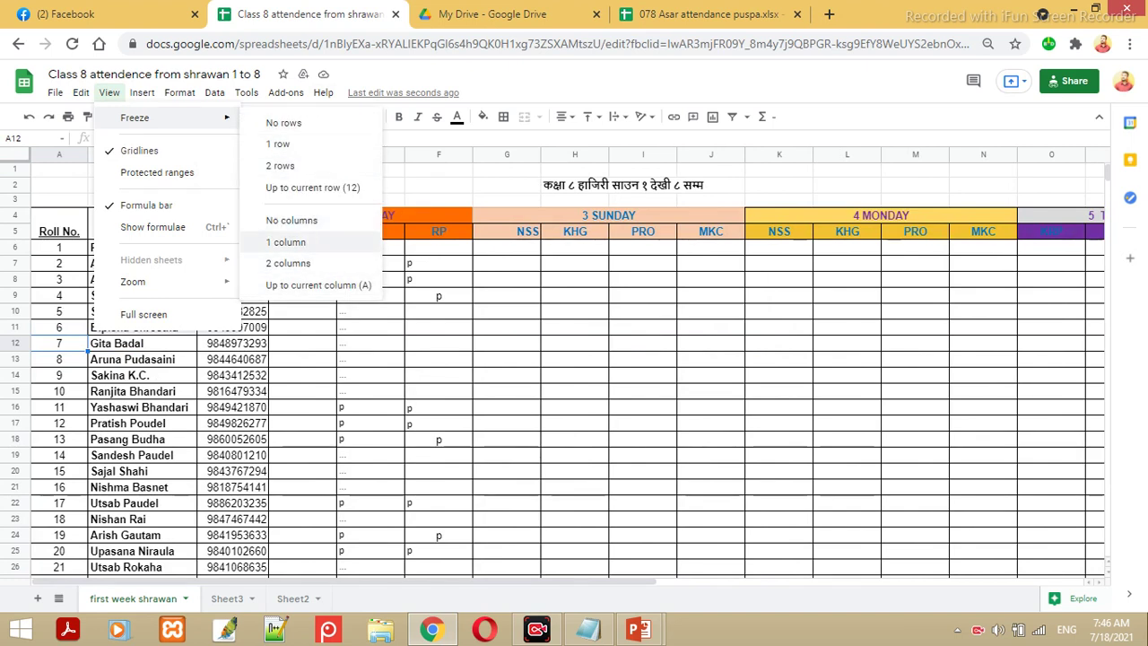
{"action": "left_click", "coordinate": [318, 284]}
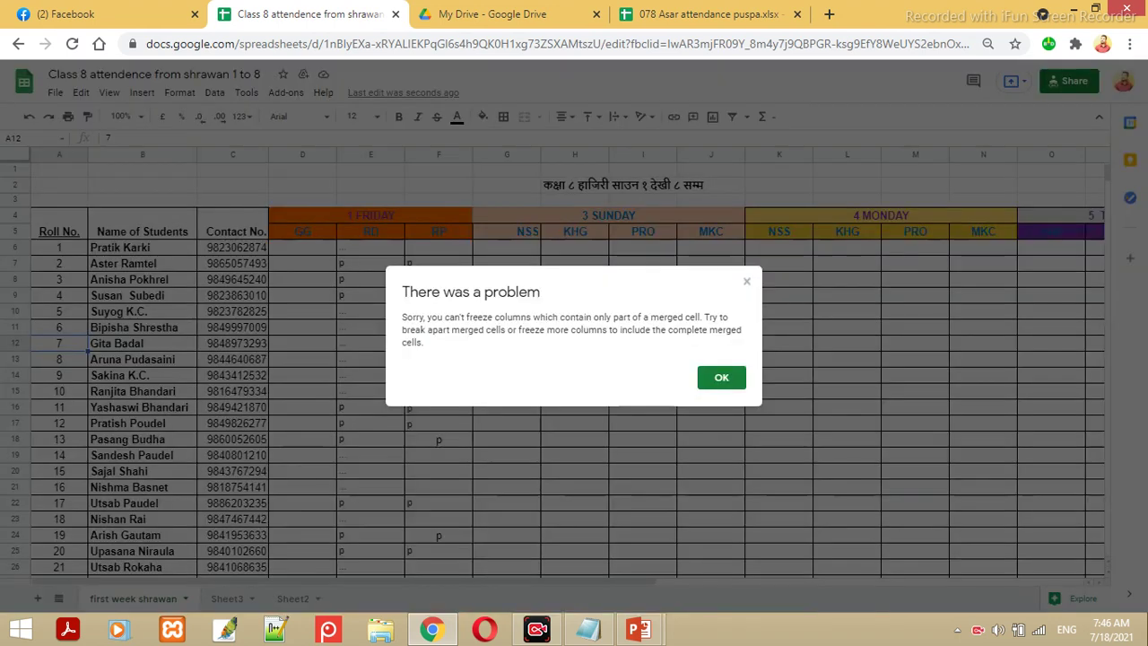
{"action": "left_click", "coordinate": [721, 377]}
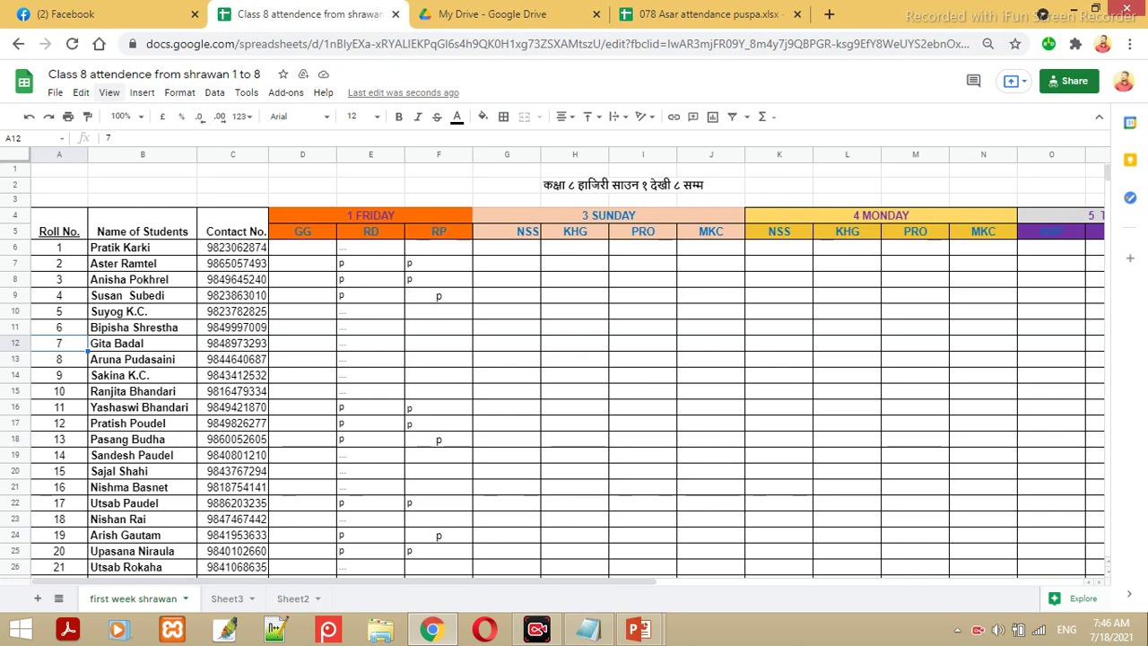
Freeze the first two columns, Roll No. and Name of Students
{"action": "left_click", "coordinate": [108, 92]}
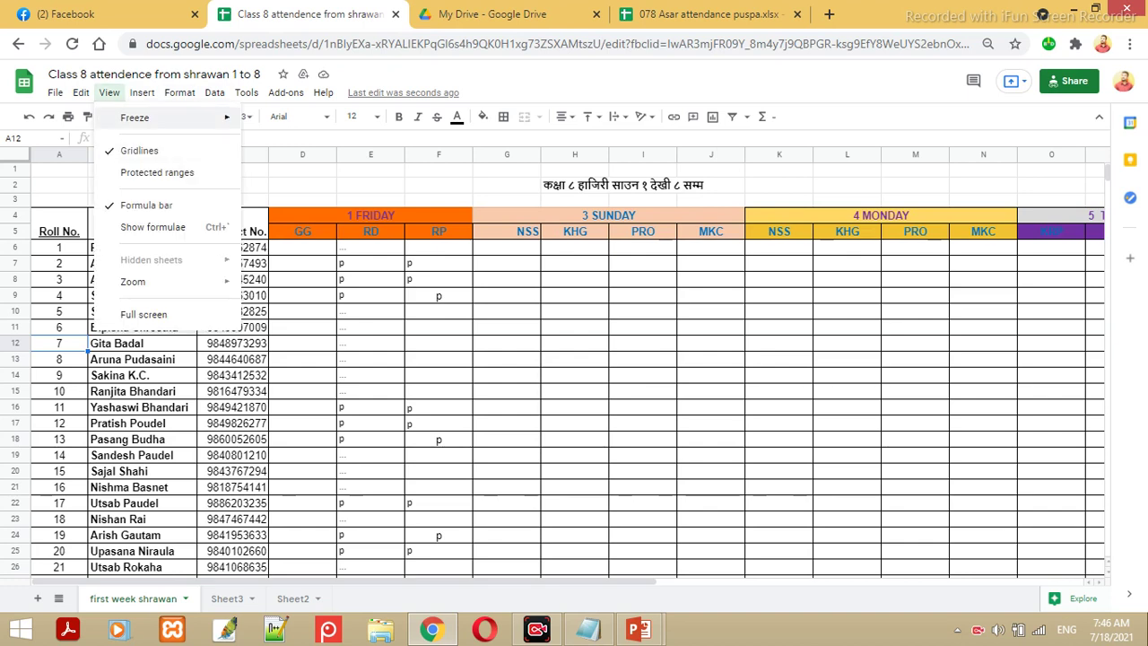
{"action": "left_click", "coordinate": [288, 263]}
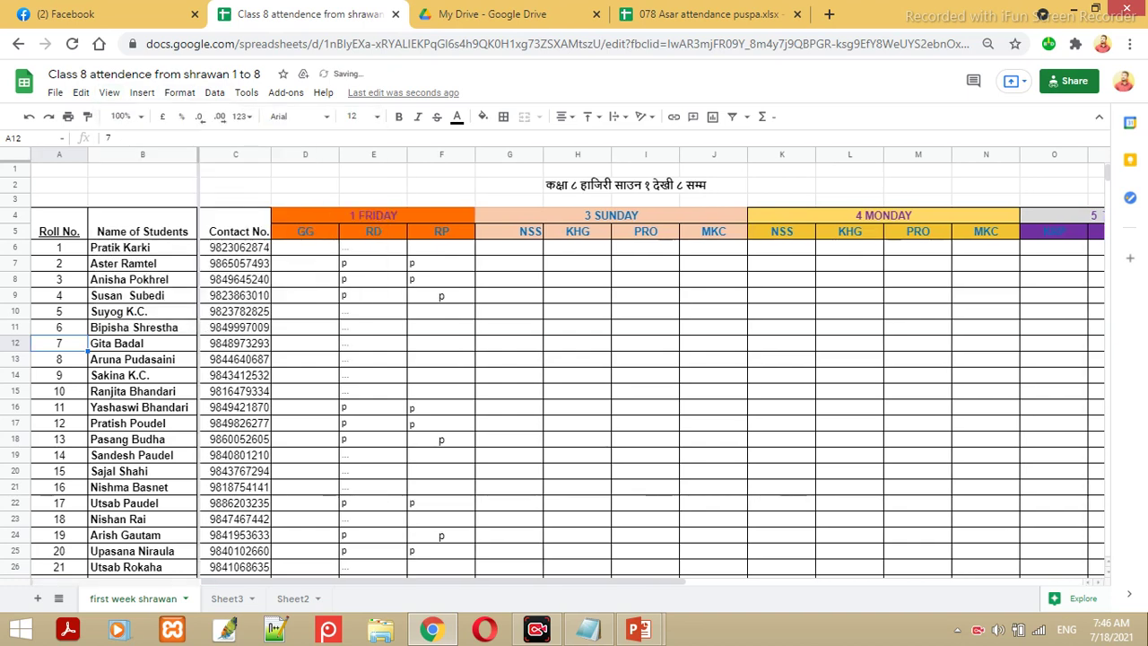
Check the frozen roll number and name columns while moving along row 12 to the 7 Thursday columns and back
{"action": "key", "text": "Right"}
{"action": "key", "text": "Right"}
{"action": "key", "text": "Right"}
{"action": "key", "text": "Right"}
{"action": "key", "text": "Right"}
{"action": "key", "text": "Right"}
{"action": "key", "text": "Right"}
{"action": "key", "text": "Right"}
{"action": "key", "text": "Right"}
{"action": "key", "text": "Right"}
{"action": "key", "text": "Right"}
{"action": "key", "text": "Right"}
{"action": "key", "text": "Right"}
{"action": "key", "text": "Right"}
{"action": "key", "text": "Right"}
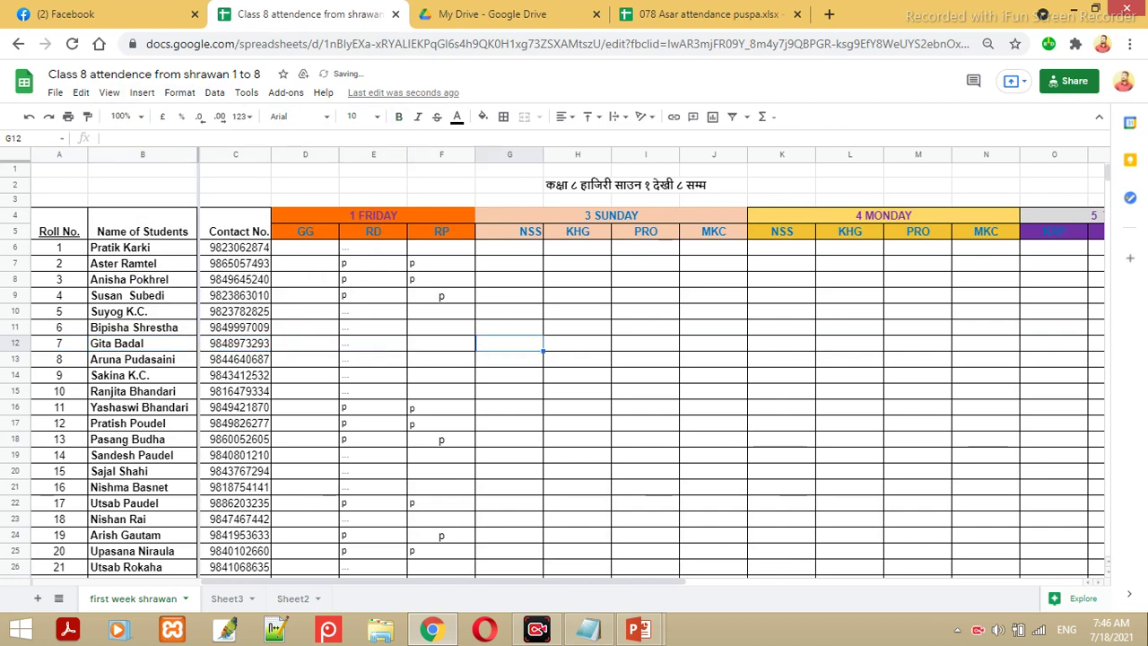
{"action": "key", "text": "Right"}
{"action": "key", "text": "Right"}
{"action": "key", "text": "Right"}
{"action": "key", "text": "Right"}
{"action": "key", "text": "Right"}
{"action": "key", "text": "Right"}
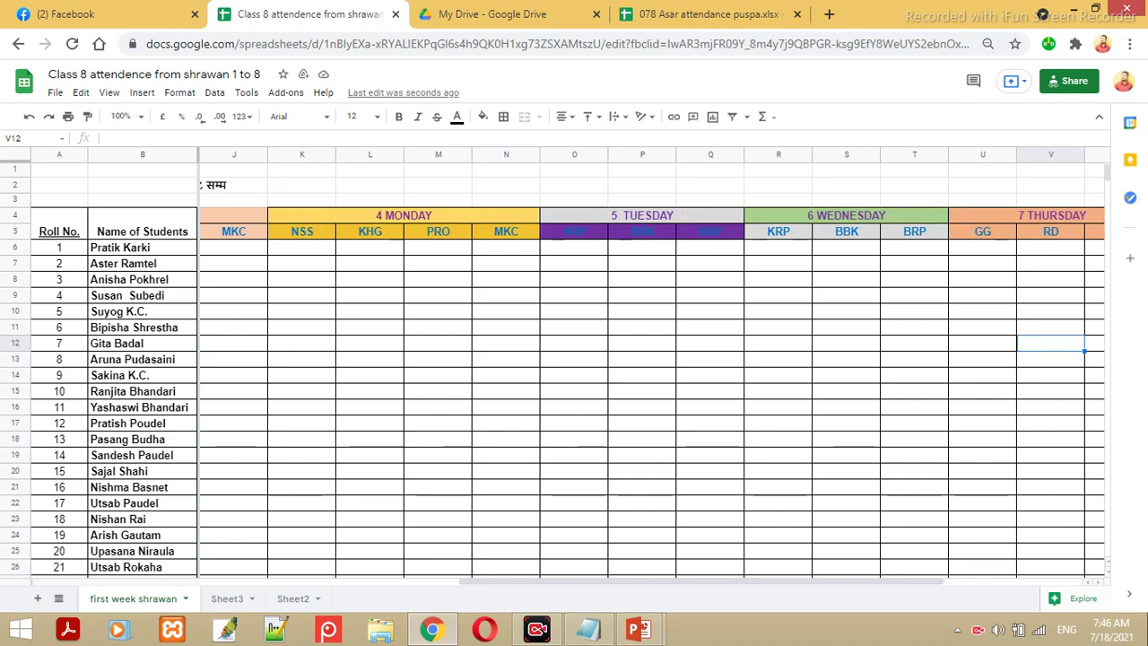
{"action": "key", "text": "Left"}
{"action": "key", "text": "Left"}
{"action": "key", "text": "Left"}
{"action": "key", "text": "Left"}
{"action": "key", "text": "Left"}
{"action": "key", "text": "Left"}
{"action": "key", "text": "Left"}
{"action": "key", "text": "Left"}
{"action": "key", "text": "Left"}
{"action": "key", "text": "Left"}
{"action": "key", "text": "Left"}
{"action": "key", "text": "Left"}
{"action": "key", "text": "Left"}
{"action": "key", "text": "Left"}
{"action": "key", "text": "Left"}
{"action": "key", "text": "Left"}
{"action": "key", "text": "Left"}
{"action": "key", "text": "Left"}
{"action": "key", "text": "Left"}
{"action": "key", "text": "Left"}
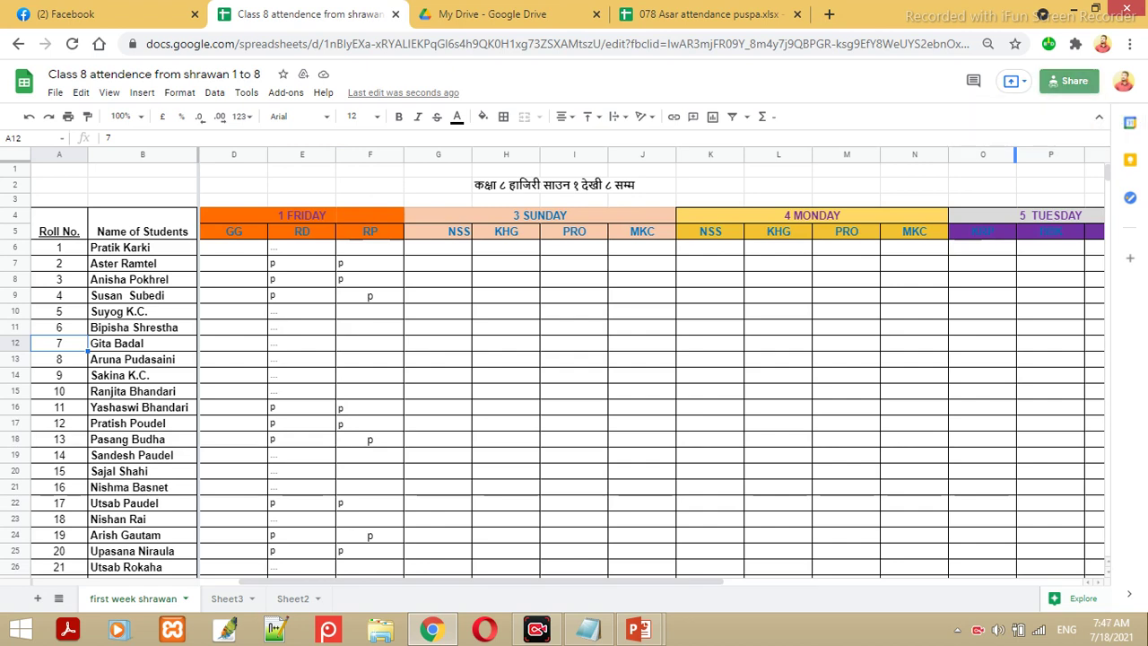
Review the link access roles and copy the spreadsheet's sharing link with Editor access for anyone with the link
{"action": "left_click", "coordinate": [1068, 80]}
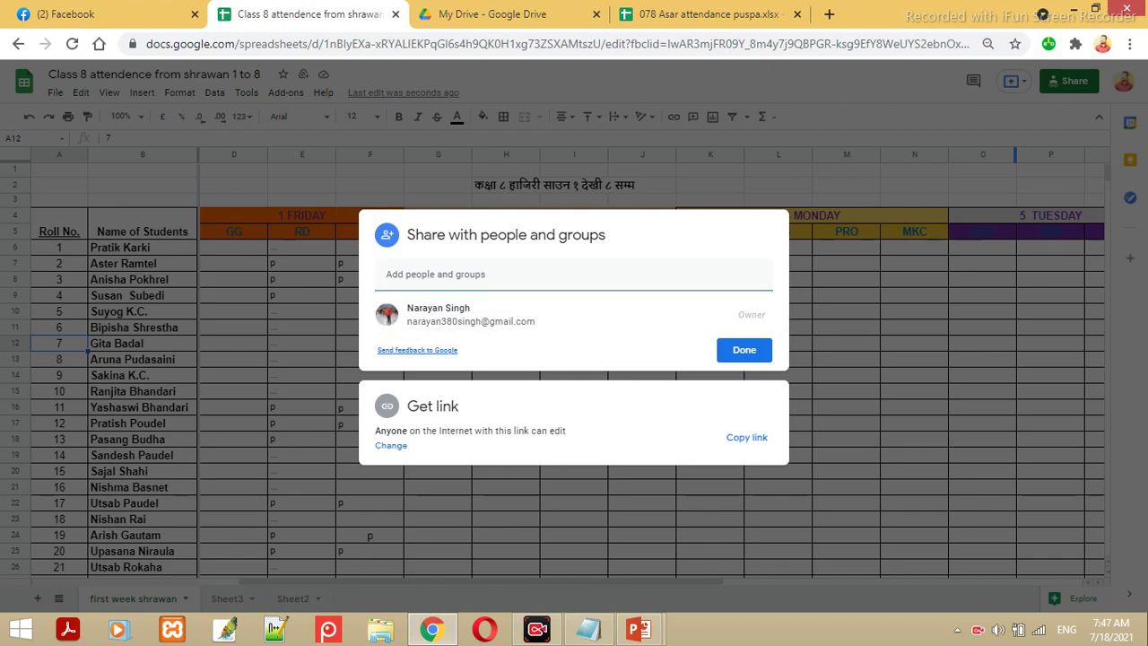
{"action": "left_click", "coordinate": [391, 446]}
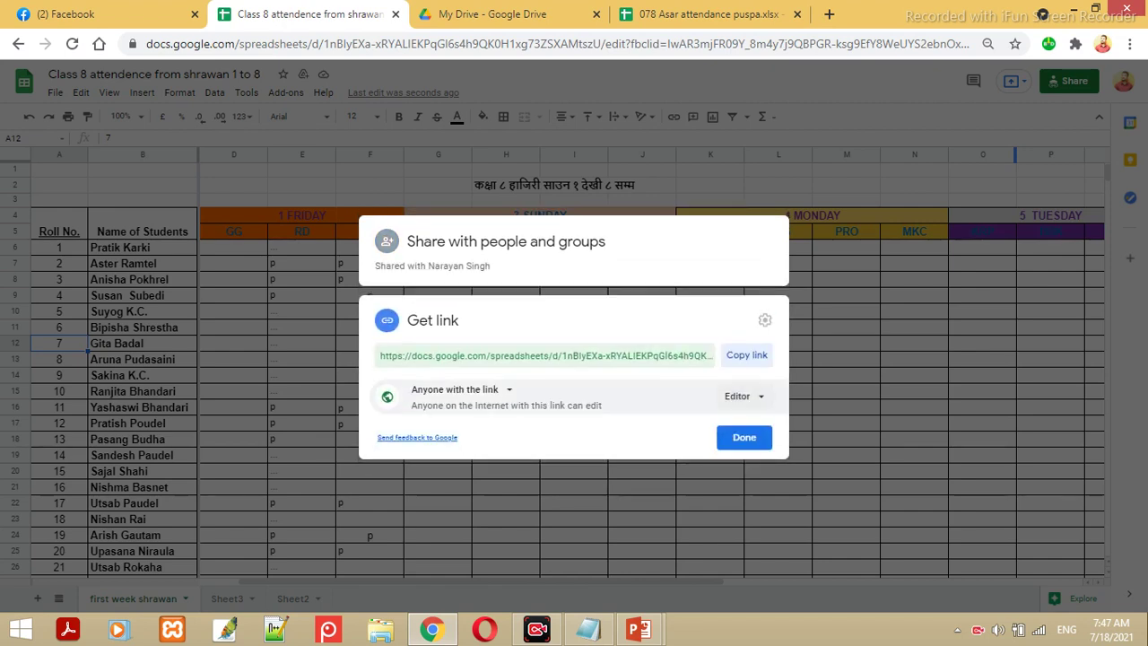
{"action": "left_click", "coordinate": [743, 395]}
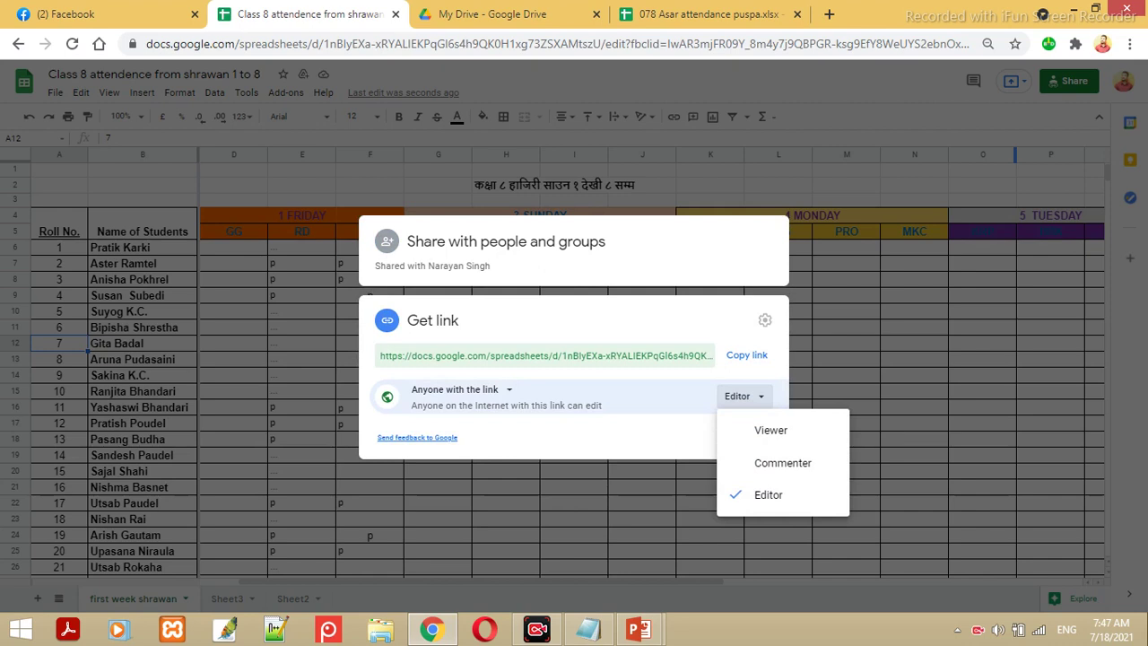
{"action": "left_click", "coordinate": [745, 397]}
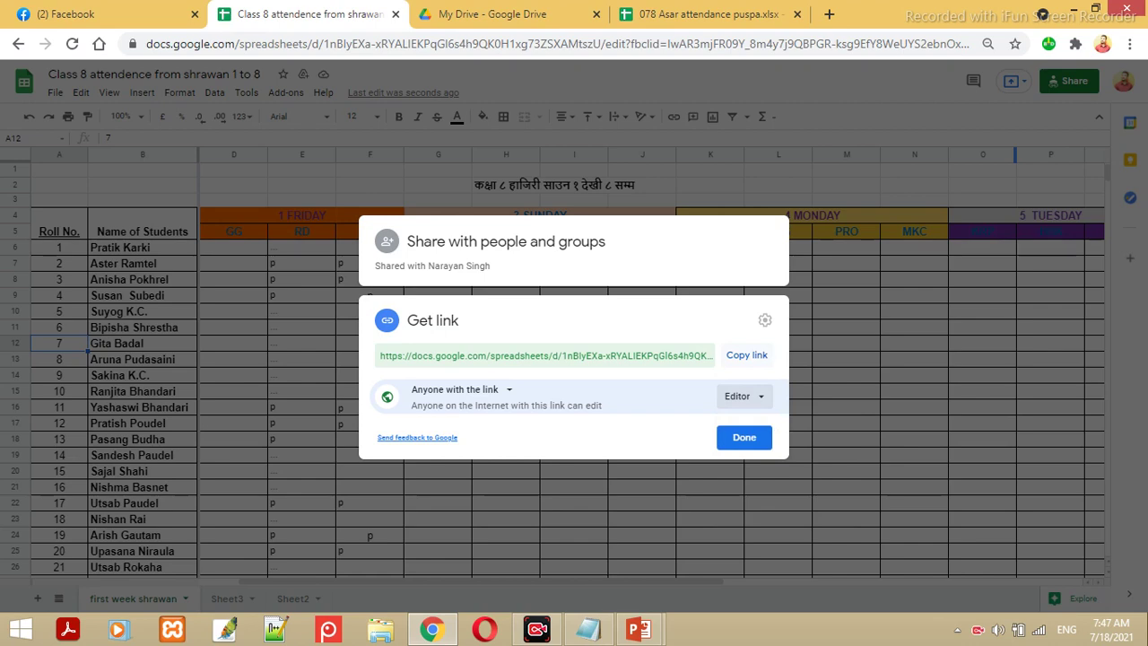
{"action": "left_click", "coordinate": [747, 355]}
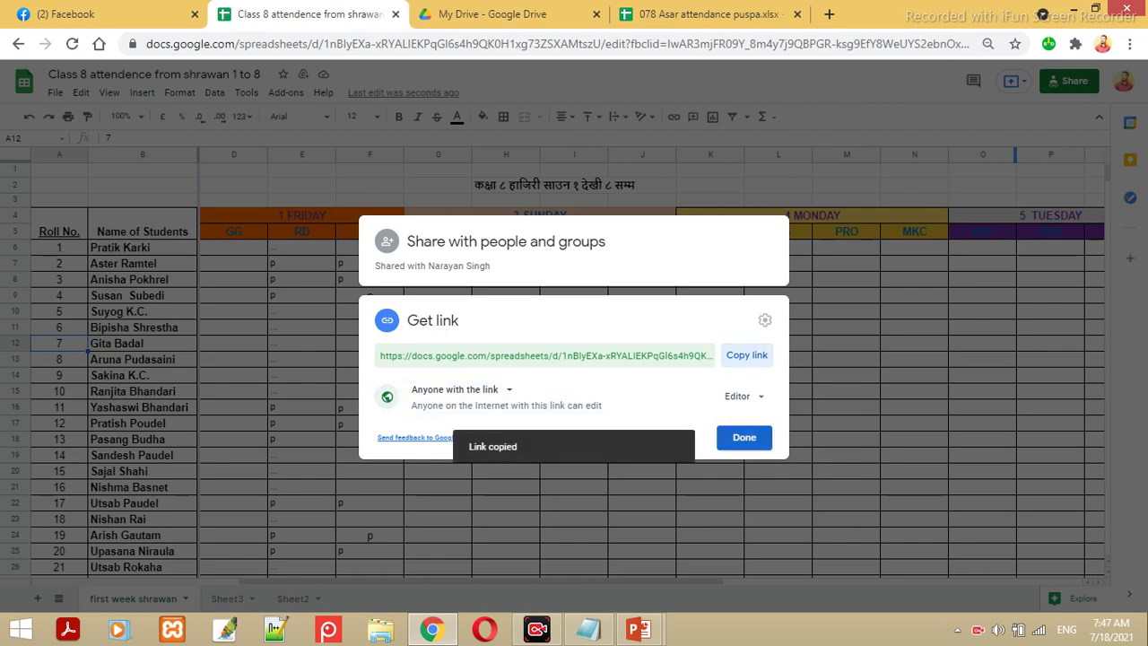
{"action": "left_click", "coordinate": [744, 438]}
{"action": "left_click", "coordinate": [642, 344]}
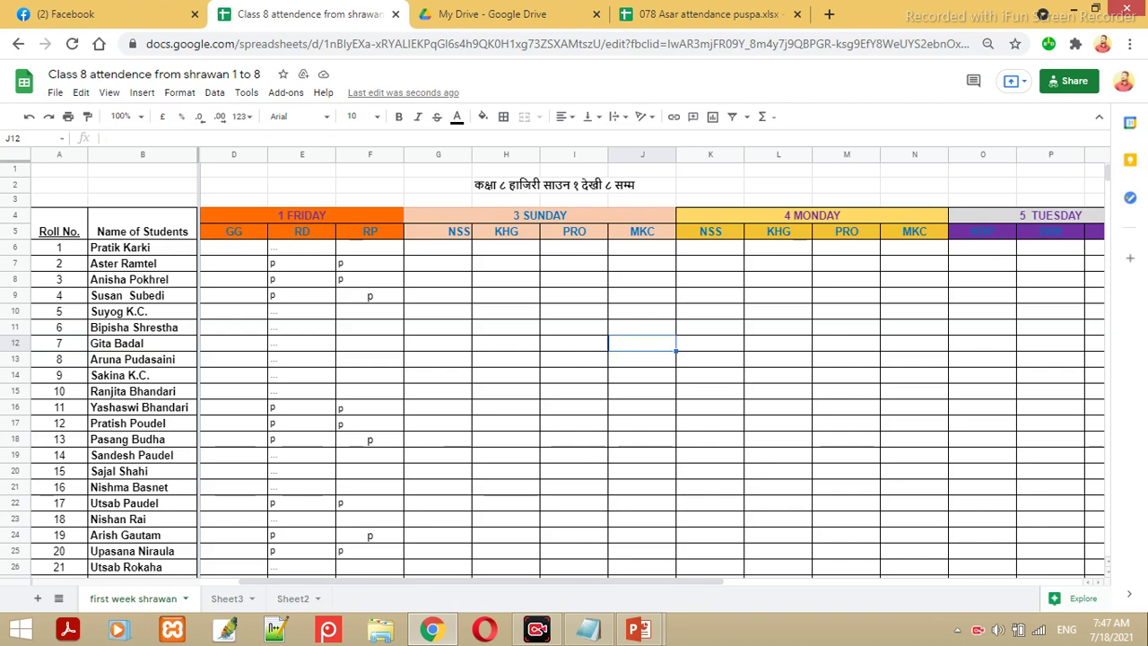
{"action": "left_click", "coordinate": [438, 311]}
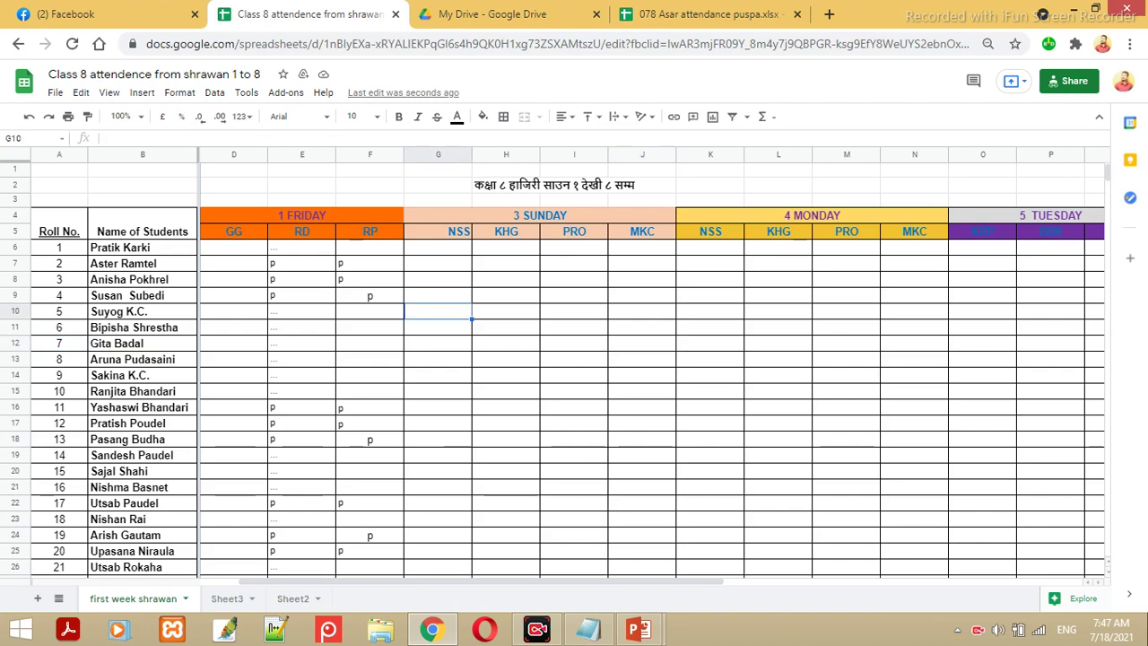
{"action": "left_click", "coordinate": [506, 311]}
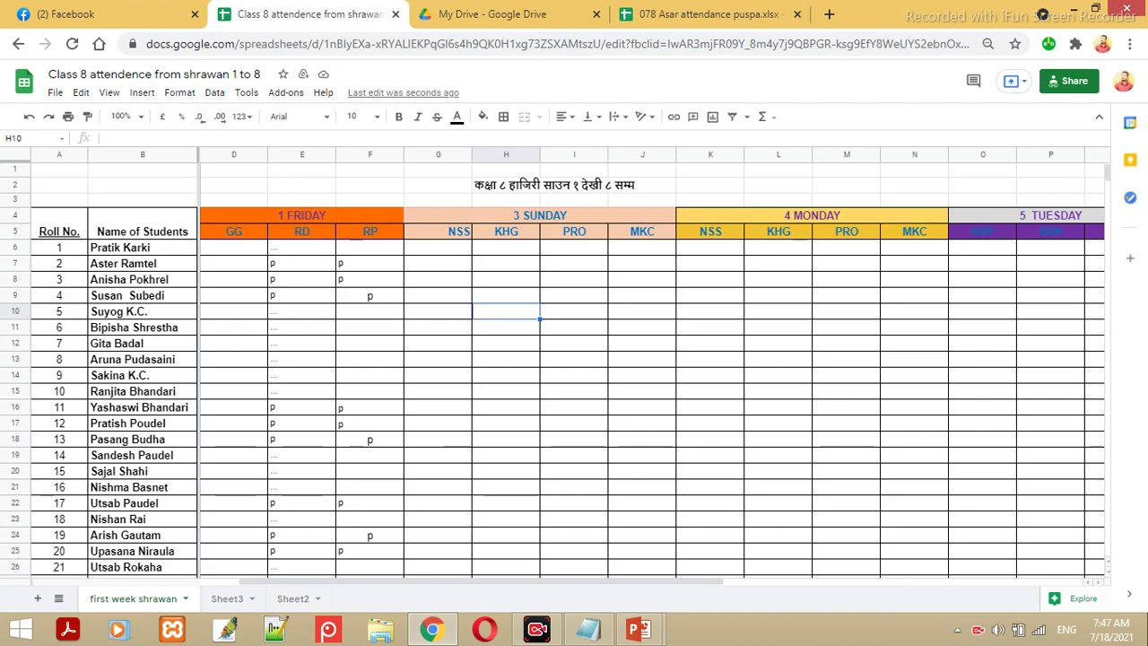
{"action": "left_click", "coordinate": [574, 311]}
{"action": "left_click", "coordinate": [642, 311]}
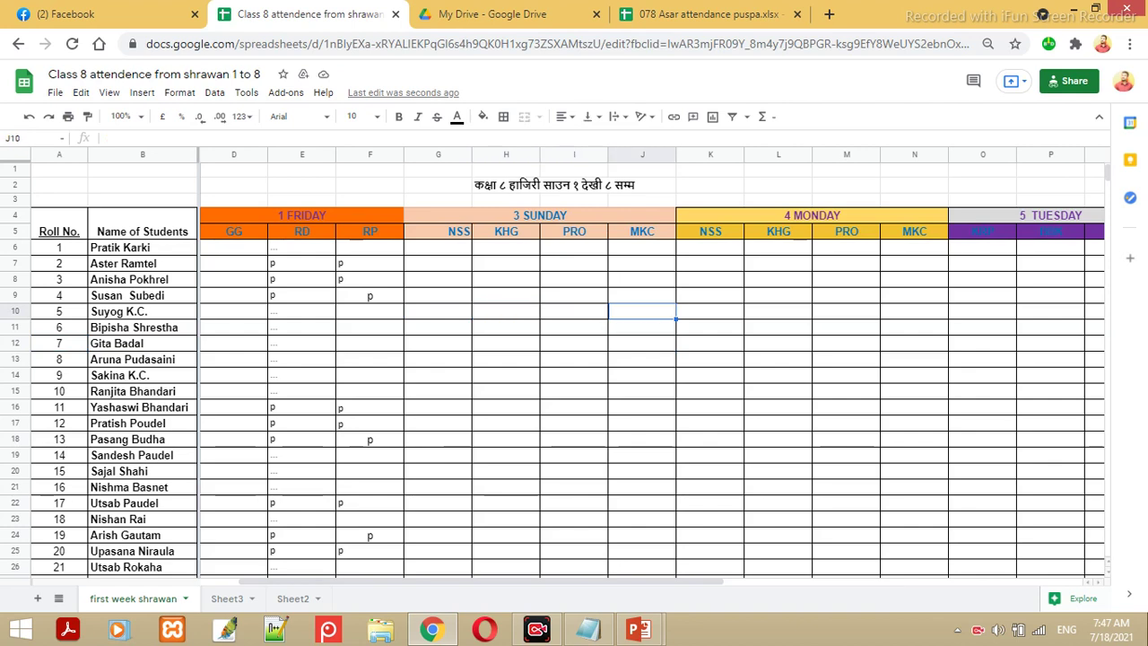
{"action": "left_click", "coordinate": [710, 312]}
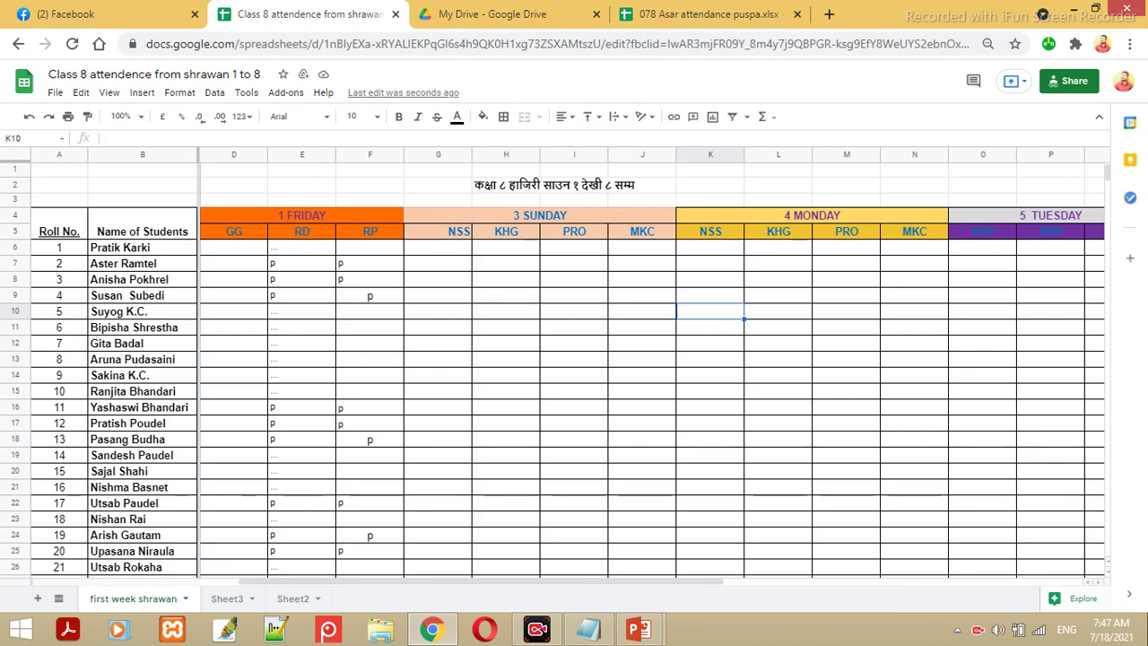
{"action": "left_click", "coordinate": [778, 311]}
{"action": "left_click", "coordinate": [847, 311]}
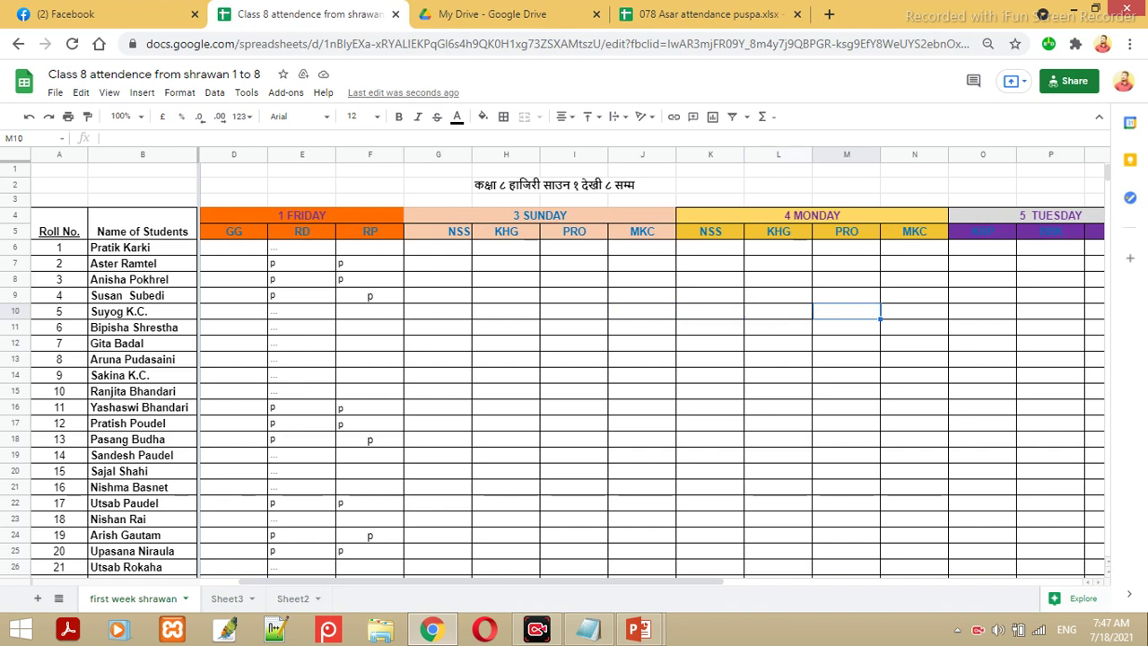
{"action": "left_click", "coordinate": [914, 311]}
{"action": "left_click", "coordinate": [982, 311]}
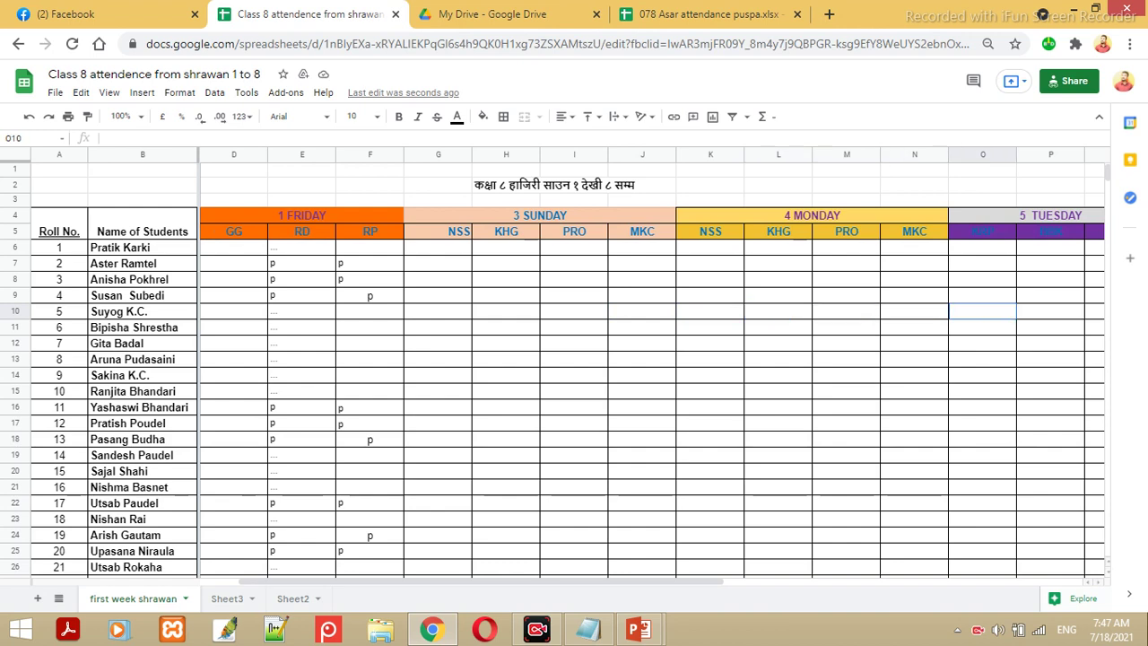
{"action": "left_click", "coordinate": [914, 311]}
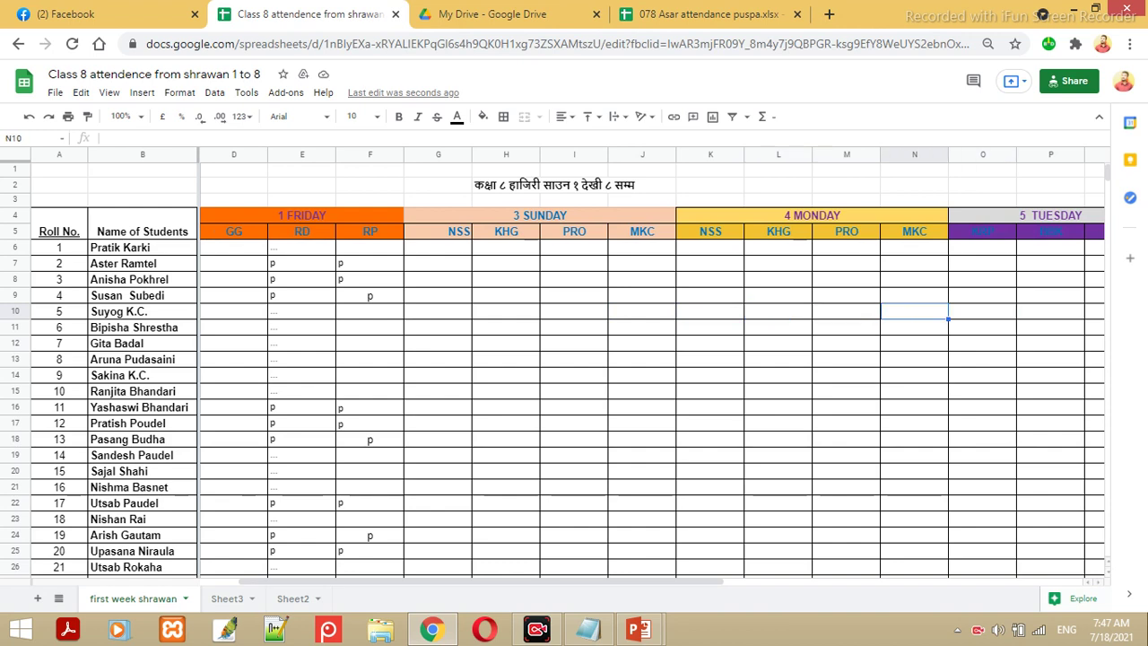
{"action": "left_click", "coordinate": [846, 311]}
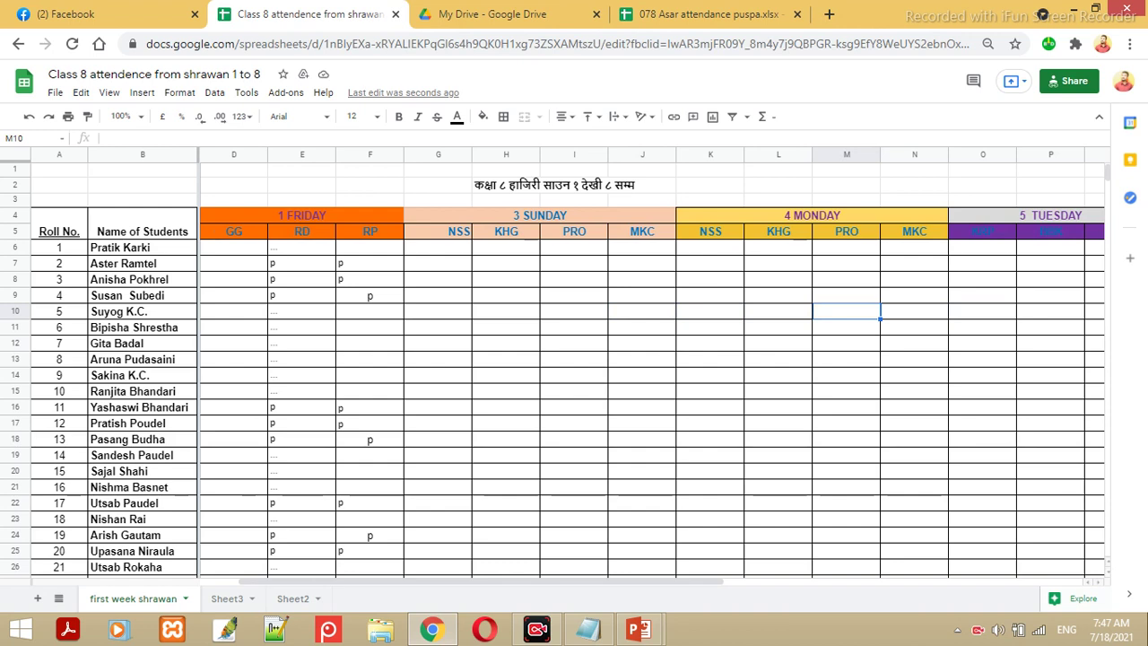
{"action": "left_click", "coordinate": [506, 279]}
{"action": "left_click", "coordinate": [437, 279]}
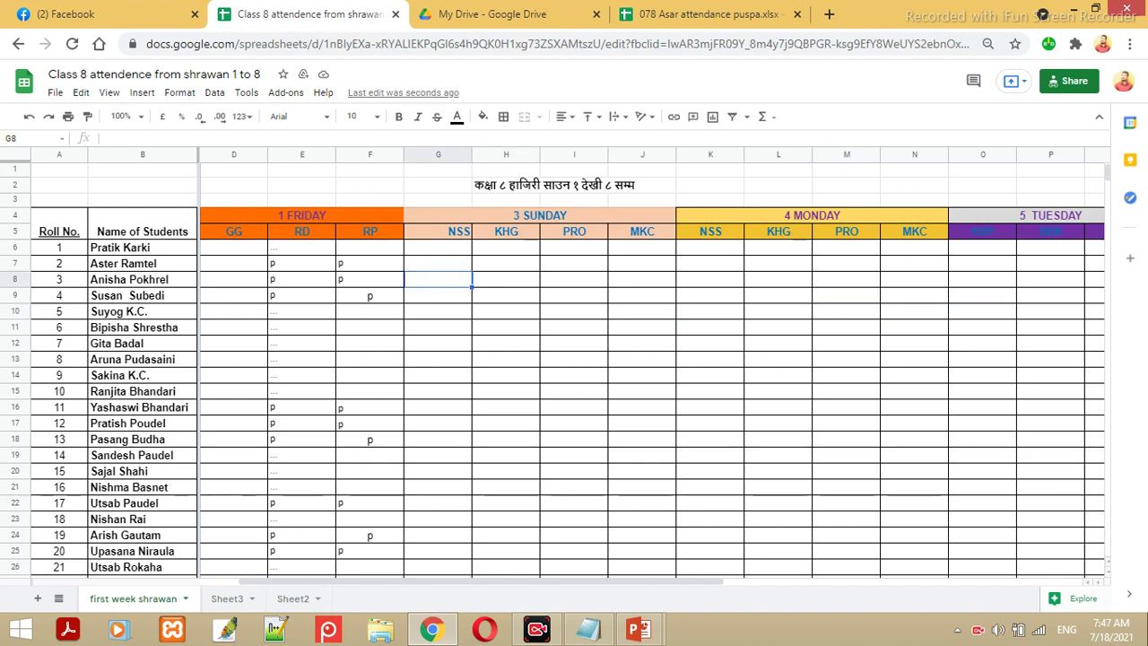
{"action": "left_click", "coordinate": [370, 279]}
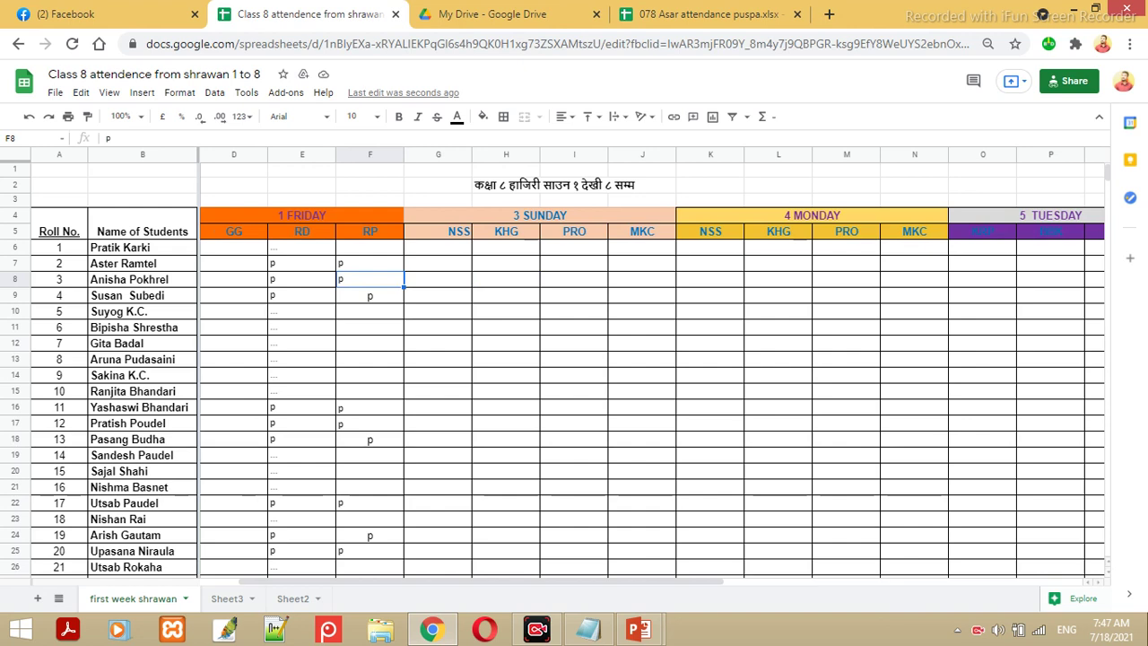
{"action": "left_click", "coordinate": [642, 311]}
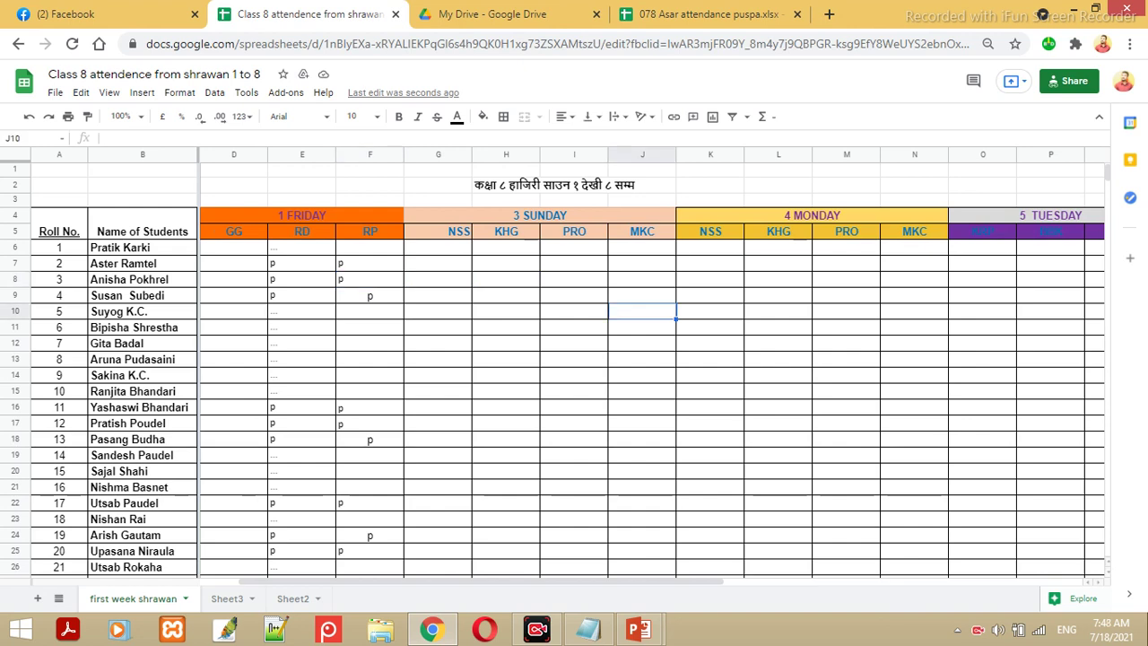
{"action": "left_click", "coordinate": [574, 311]}
{"action": "left_click", "coordinate": [505, 311]}
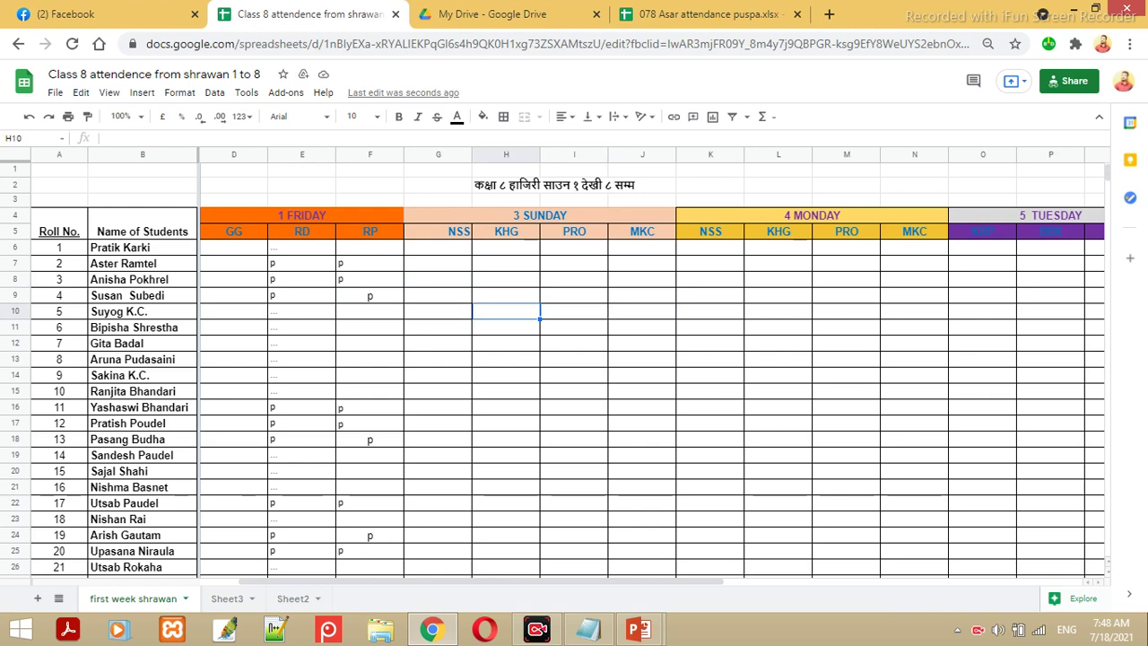
{"action": "left_click", "coordinate": [437, 311]}
{"action": "left_click", "coordinate": [642, 311]}
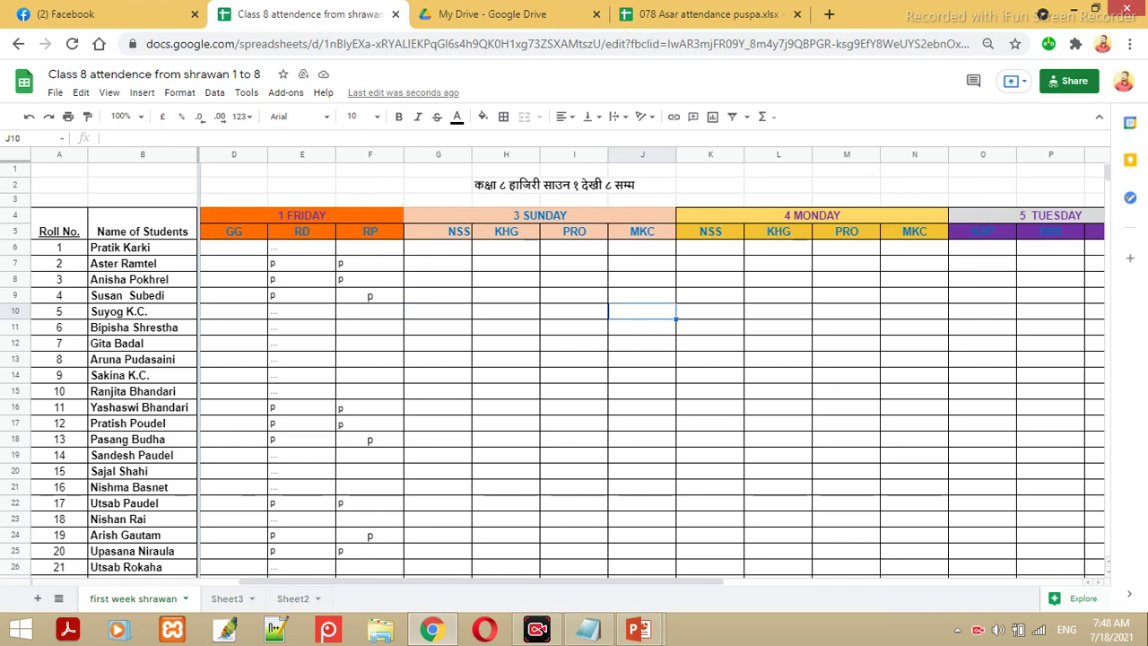
{"action": "left_click", "coordinate": [710, 326]}
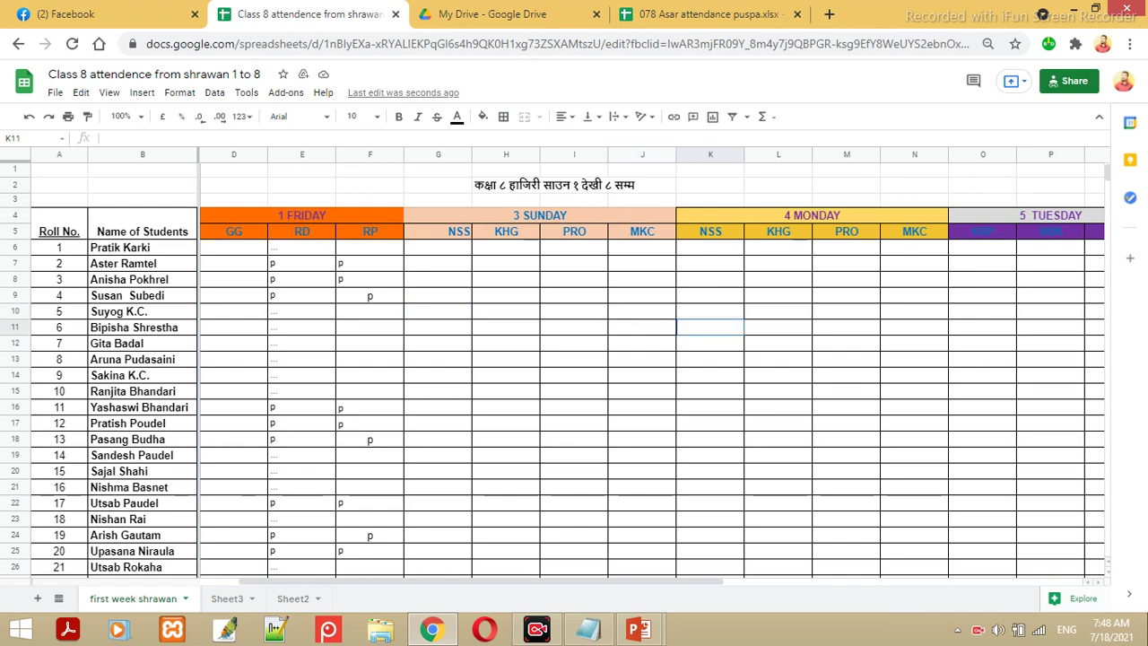